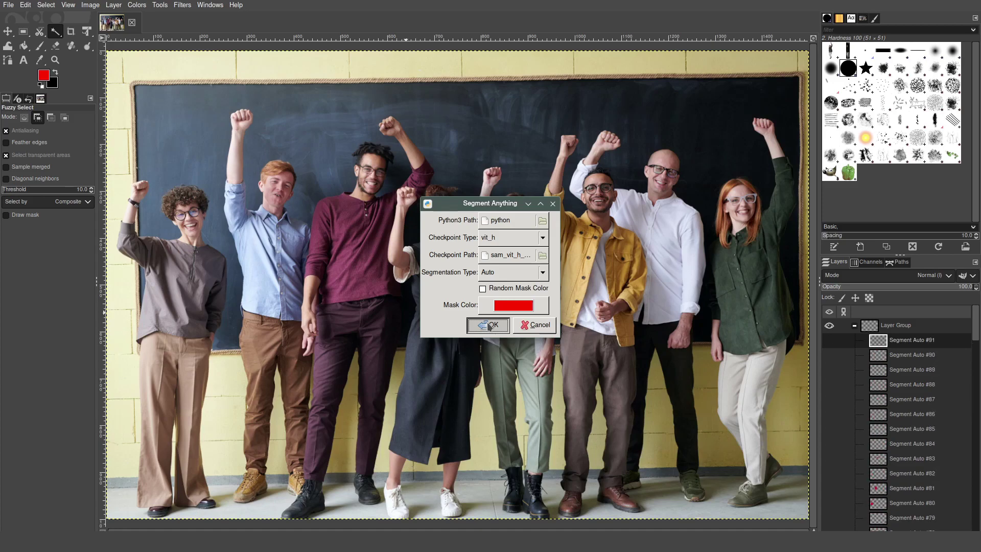
Run Auto segmentation and show the redhead's, curly-haired woman's and blue-shirt man's mask layers.
click(489, 325)
click(974, 483)
scroll(974, 482, down, 5)
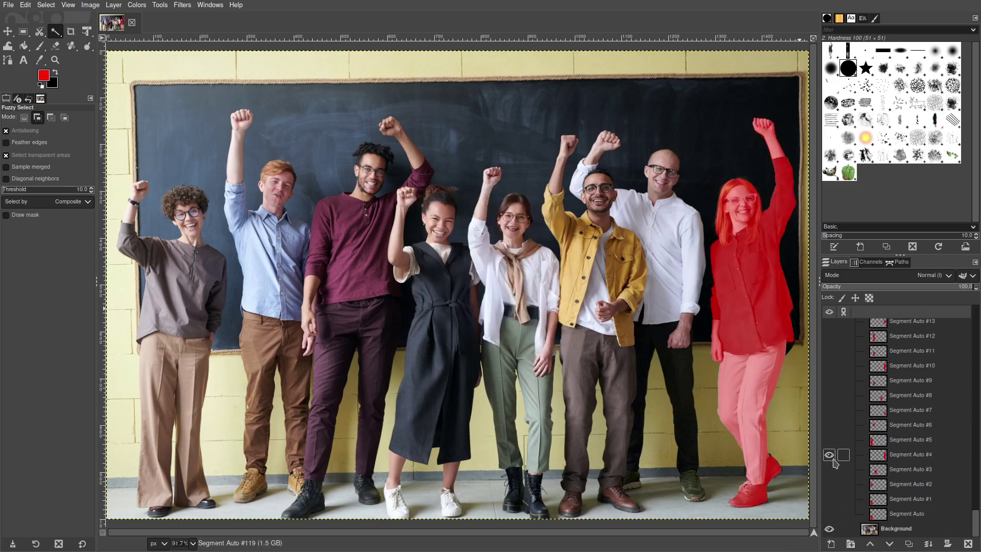
click(830, 454)
click(829, 440)
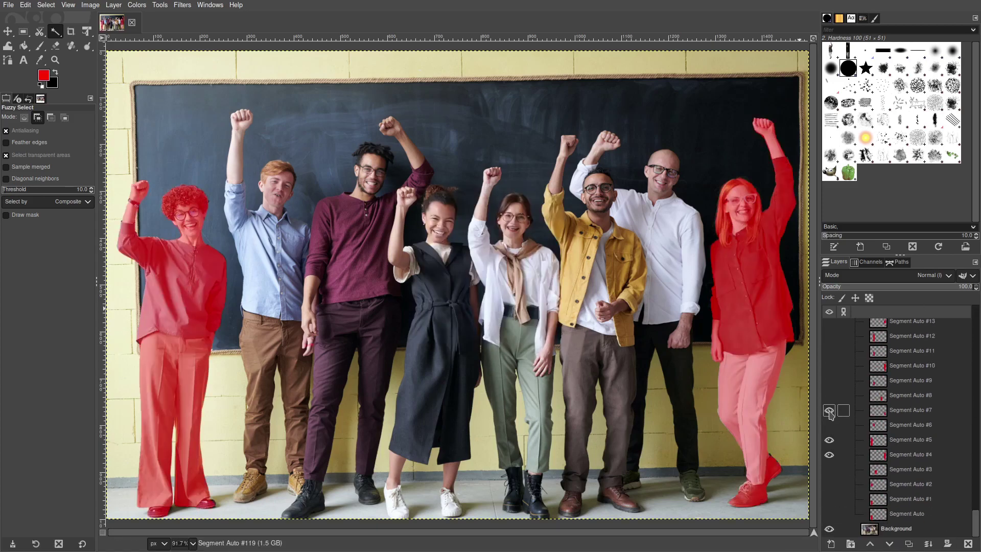
click(829, 335)
Show the remaining people's mask layers, then make the curly-haired woman's mask layer active.
scroll(830, 342, up, 3)
click(829, 353)
scroll(830, 358, up, 2)
click(829, 377)
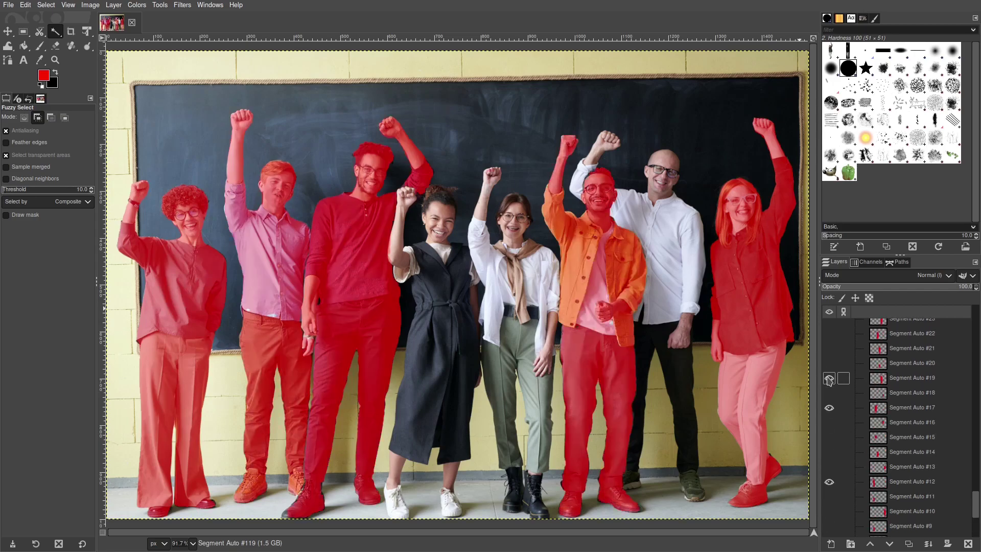
scroll(830, 362, up, 1)
click(829, 363)
click(829, 348)
scroll(830, 351, up, 1)
click(829, 333)
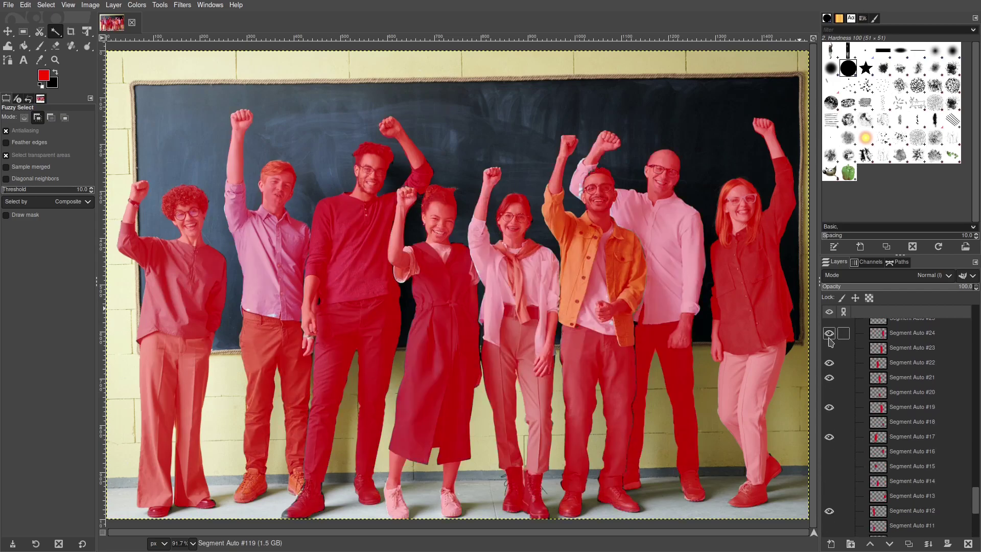
scroll(833, 368, down, 5)
click(899, 443)
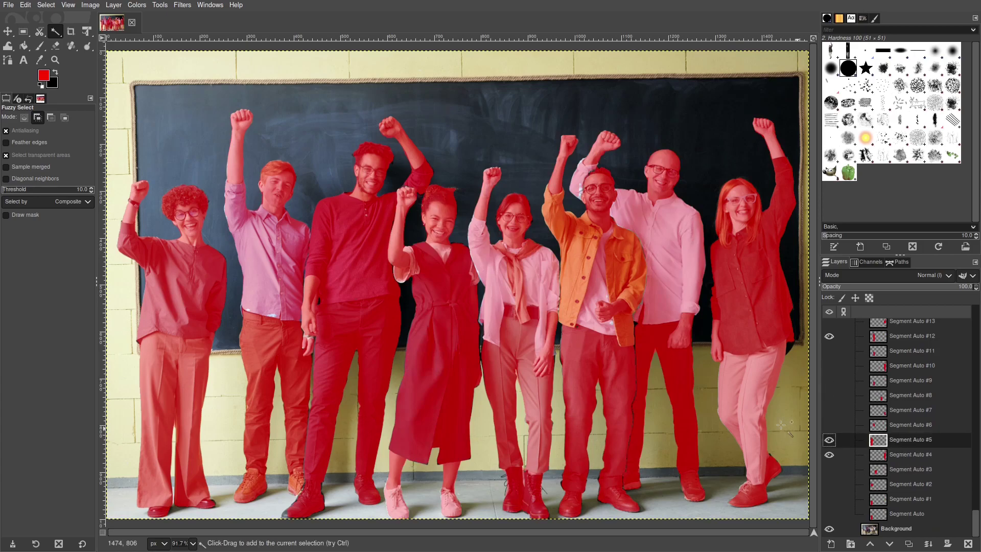
Cut the curly-haired woman from the Background via her mask and paste her onto her own layer.
click(179, 287)
drag(975, 521, 974, 317)
click(854, 325)
click(829, 325)
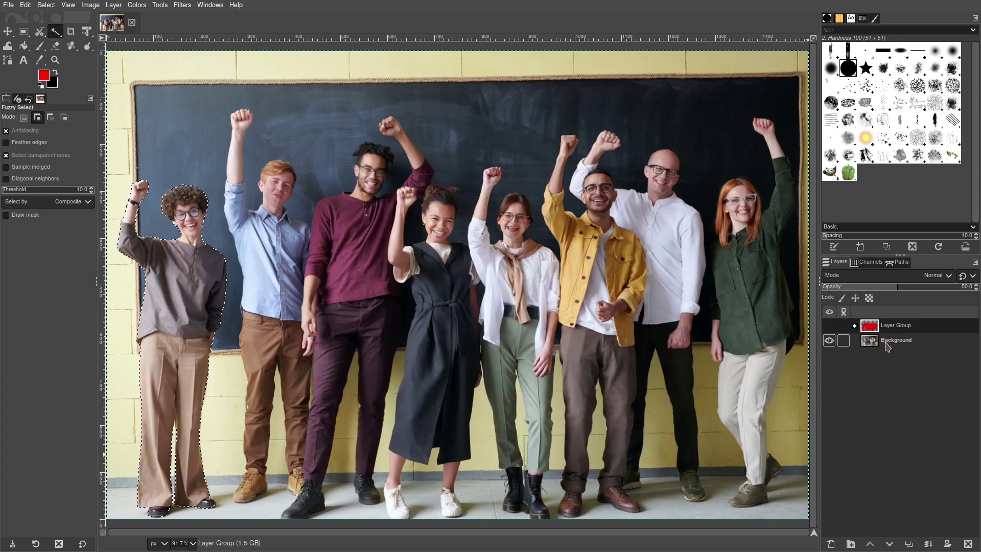
click(894, 339)
key(ctrl+x)
key(ctrl+v)
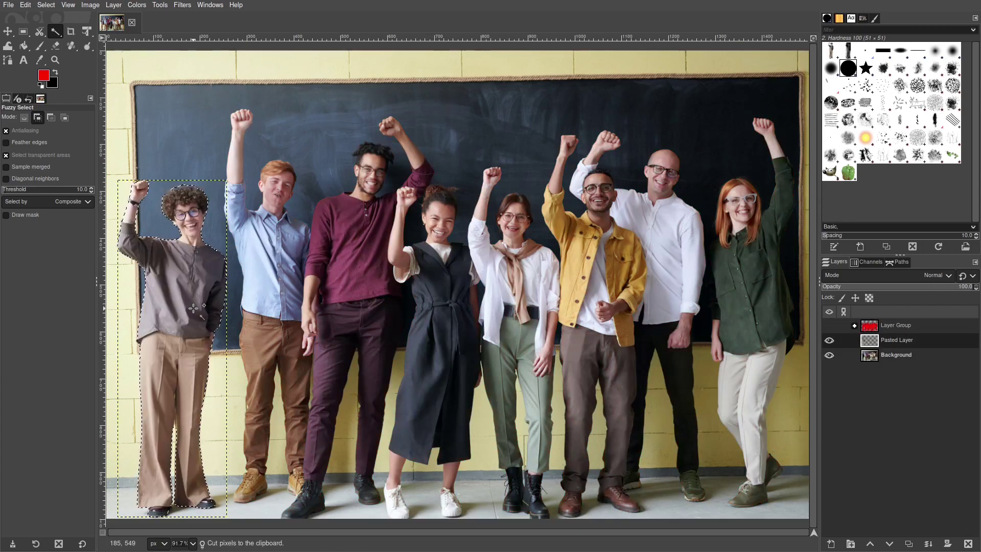
click(829, 355)
key(1)
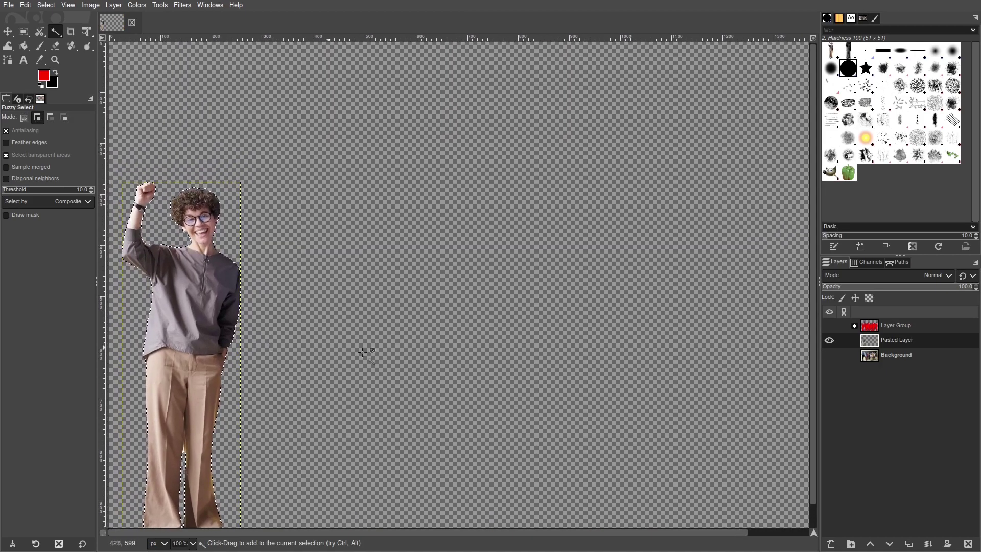
click(829, 354)
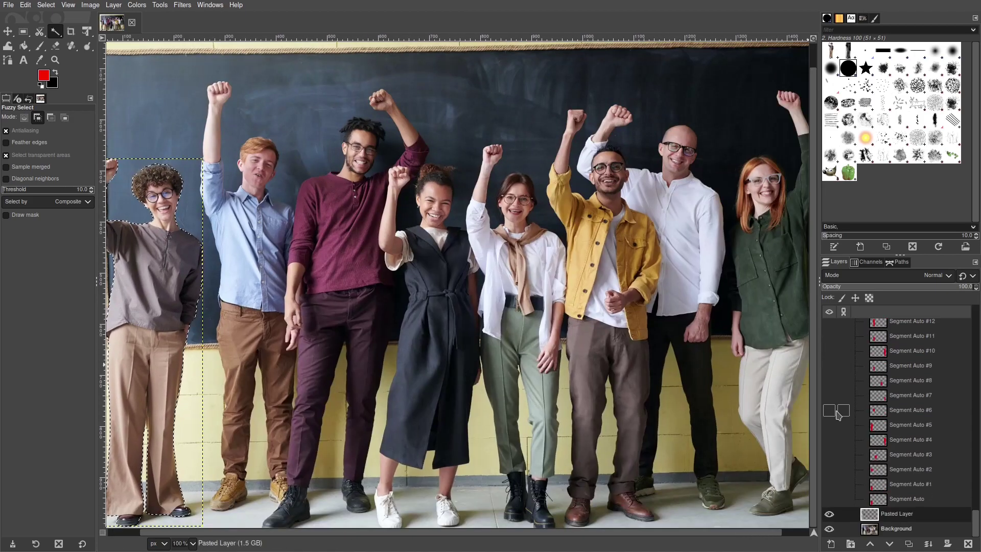
Select the second man's shirt from its mask and Colorize it purple on the Background.
click(829, 410)
ctrl+scroll(380, 252, up, 5)
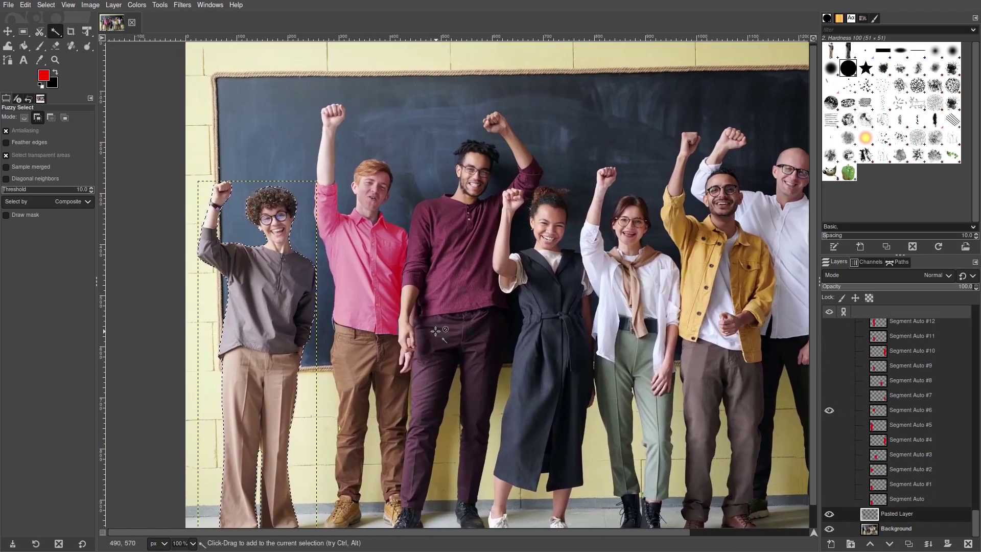
alt+click(877, 409)
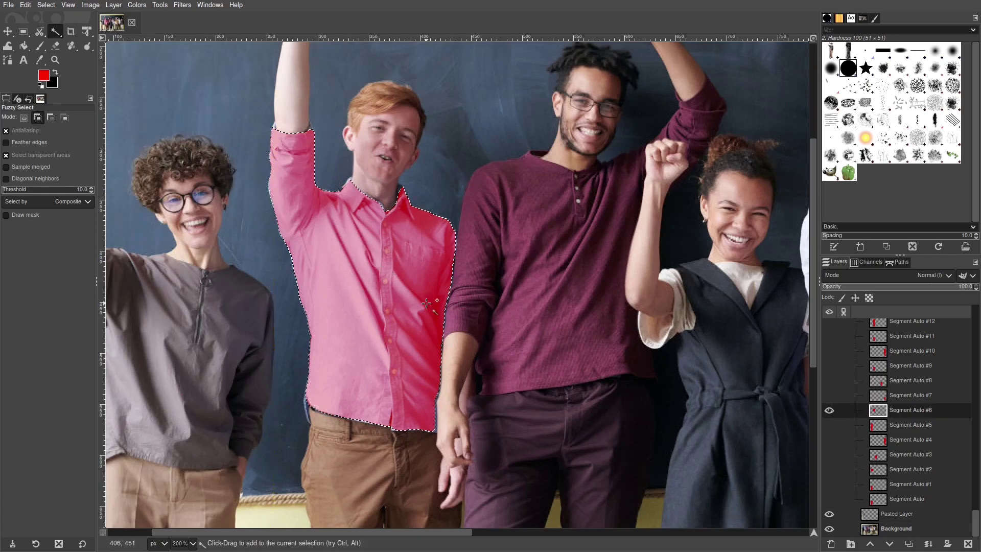
click(829, 410)
click(896, 354)
click(137, 5)
click(153, 250)
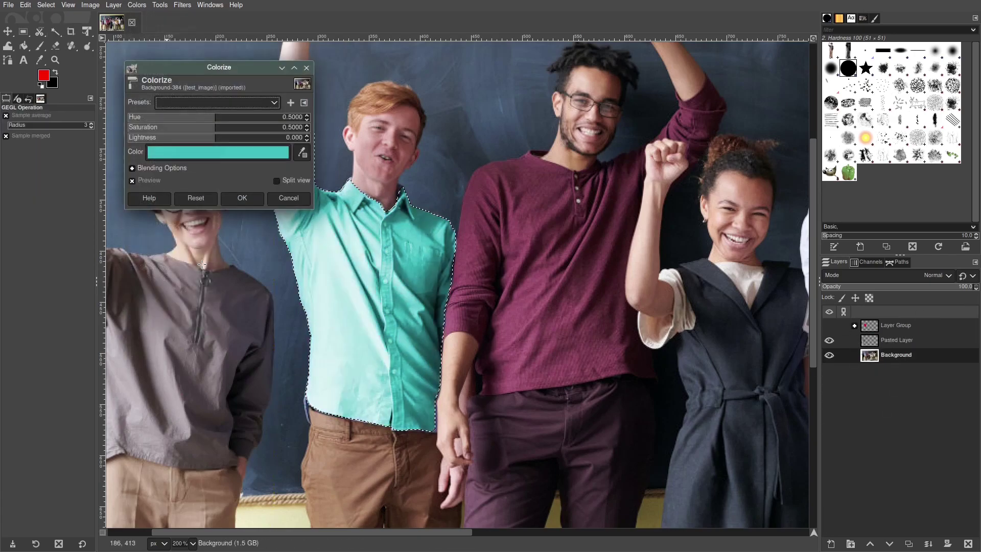
click(215, 151)
drag(124, 151, 123, 125)
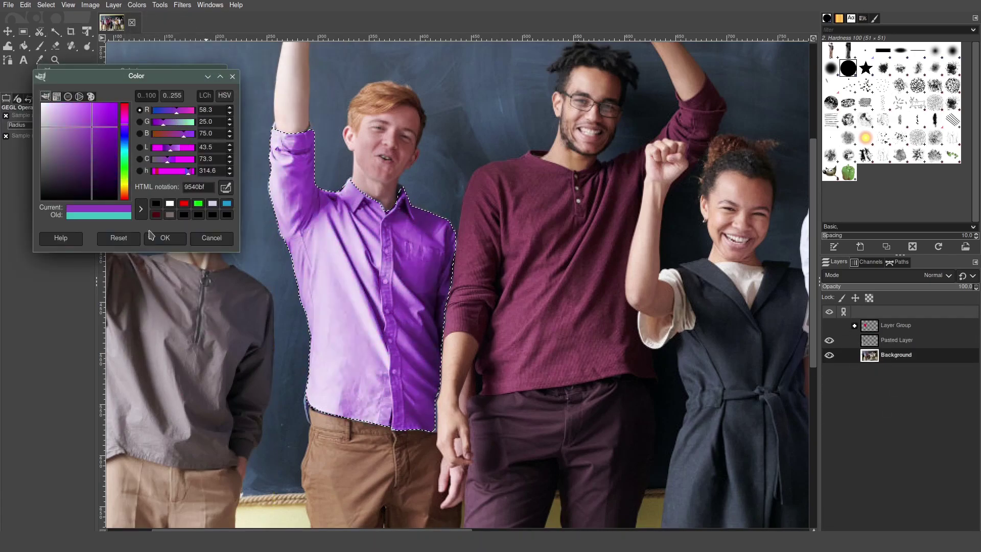
click(165, 238)
click(187, 261)
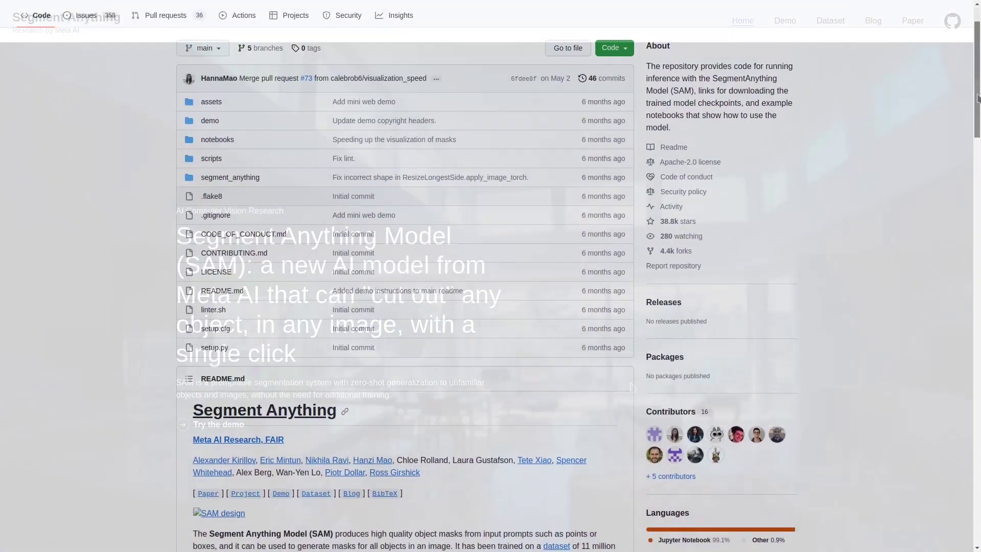
Scroll the segment-anything README down to the Model Checkpoints links for vit_h, vit_l and vit_b.
drag(977, 88, 978, 348)
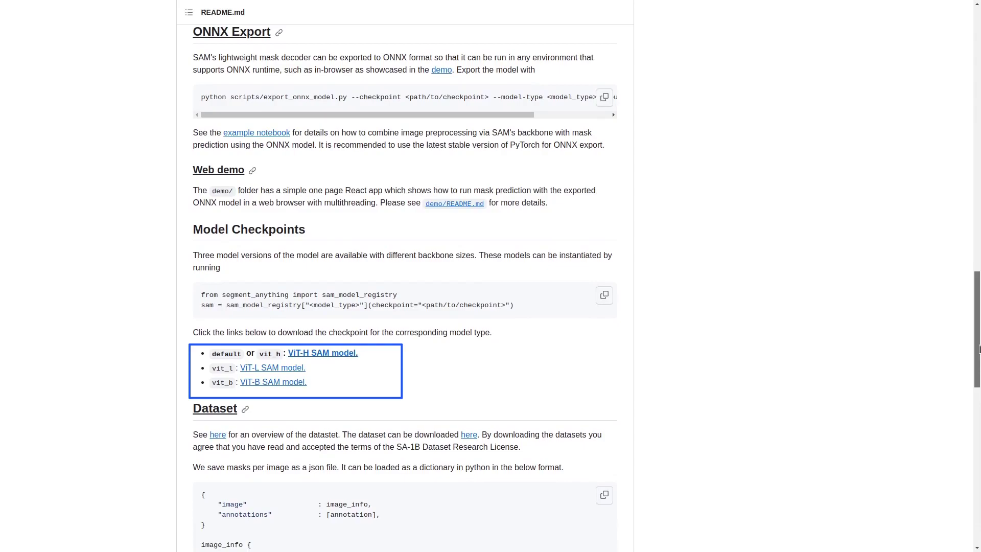
drag(979, 348, 979, 348)
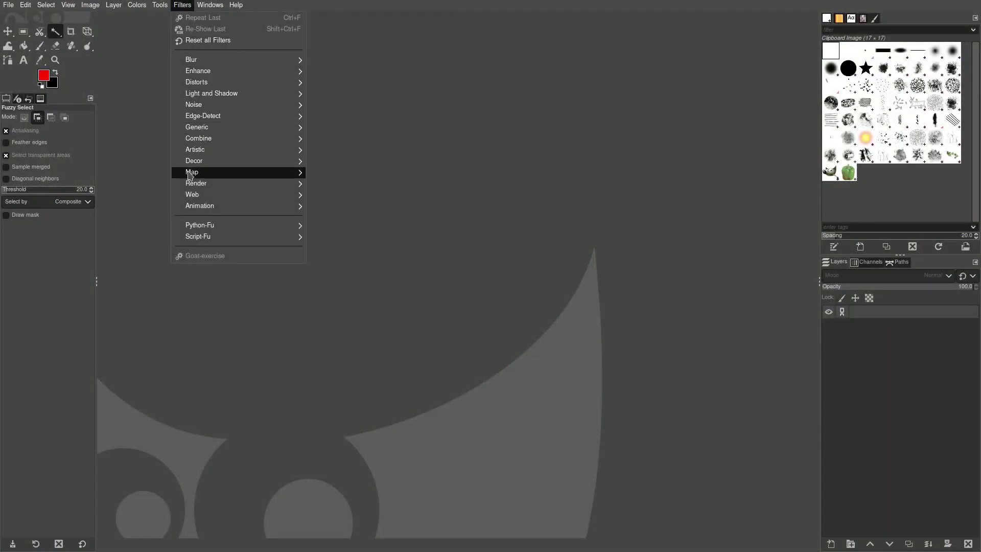
mouse_move(190, 228)
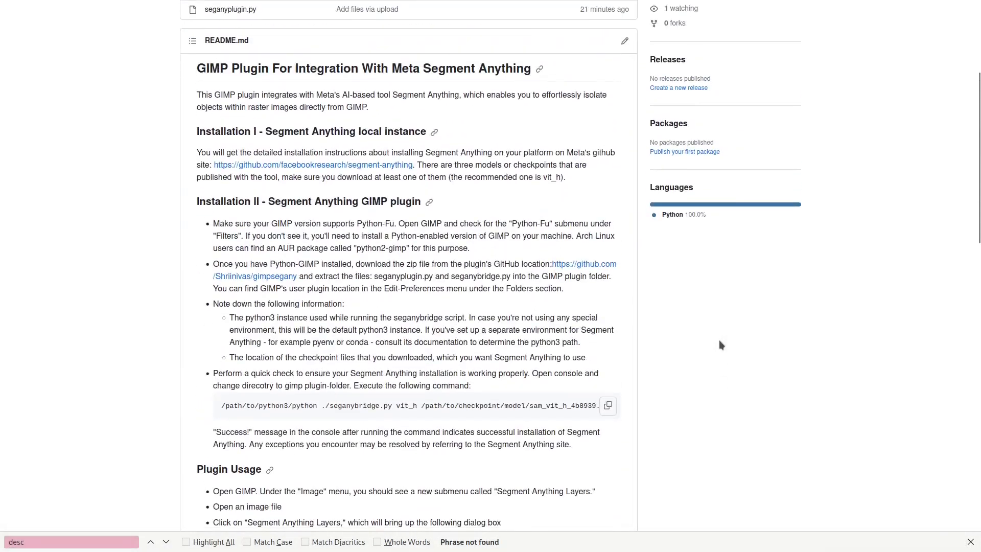
Download the gimpsegany repository as a ZIP from the Code menu.
scroll(719, 339, up, 4)
click(613, 106)
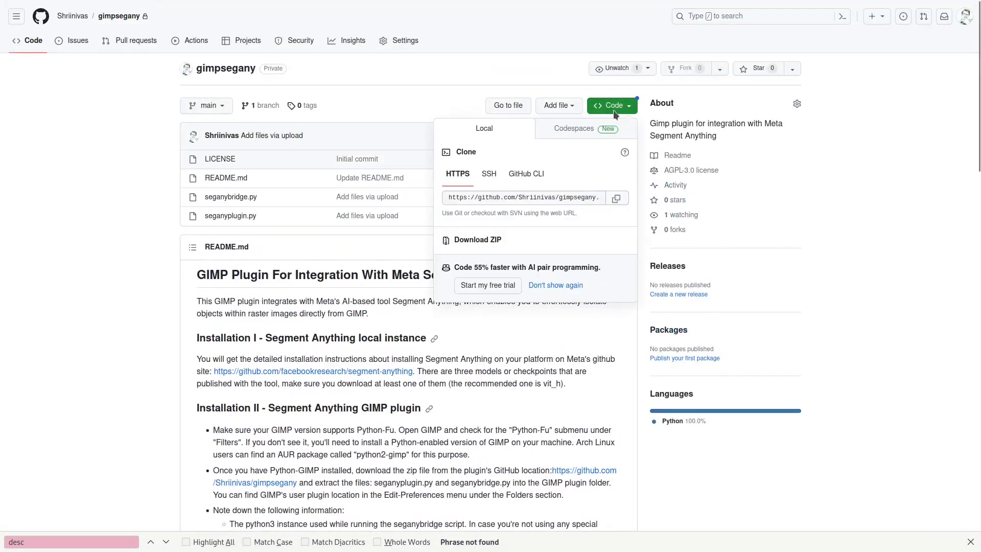
click(487, 245)
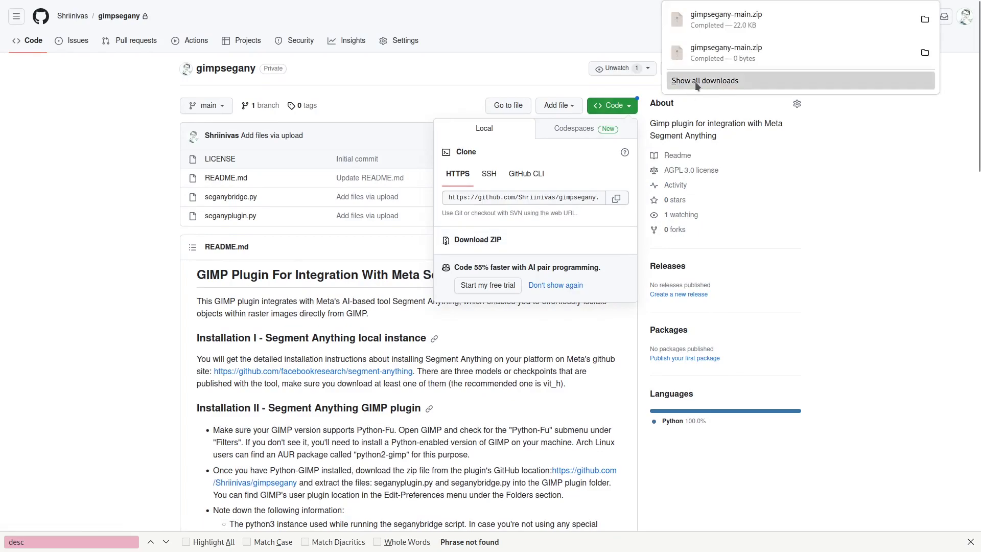
Open gimpsegany-main.zip in Ark and select seganybridge.py and seganyplugin.py.
click(702, 21)
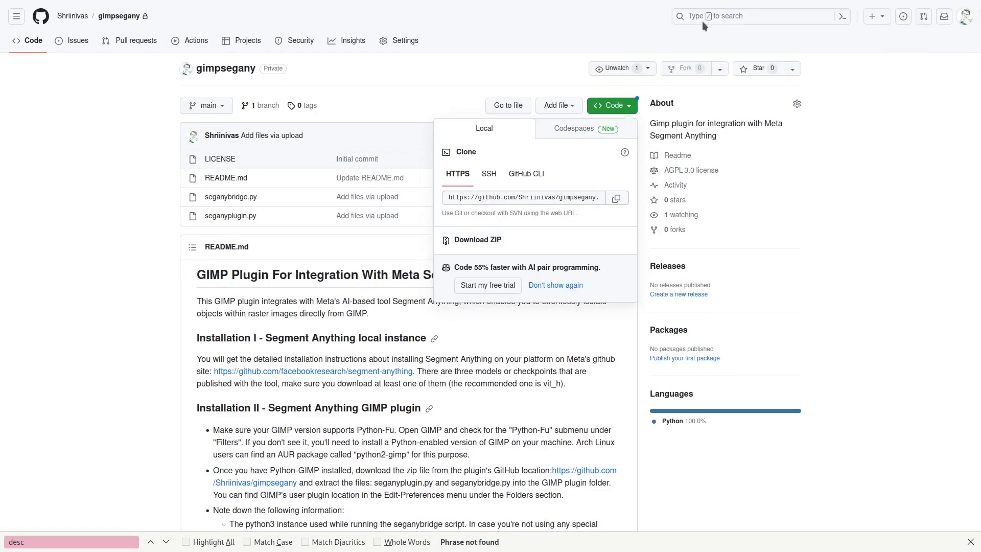
click(304, 201)
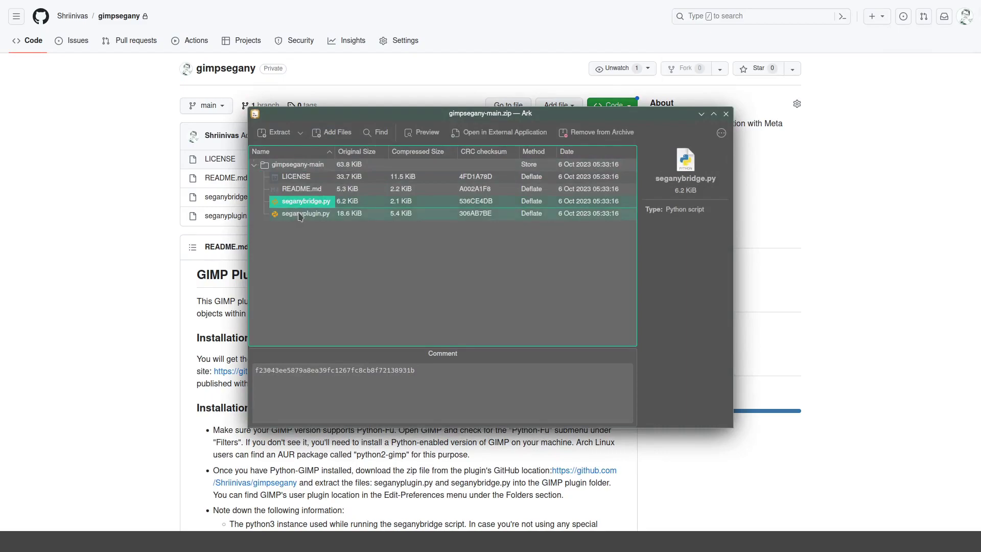
ctrl+click(301, 213)
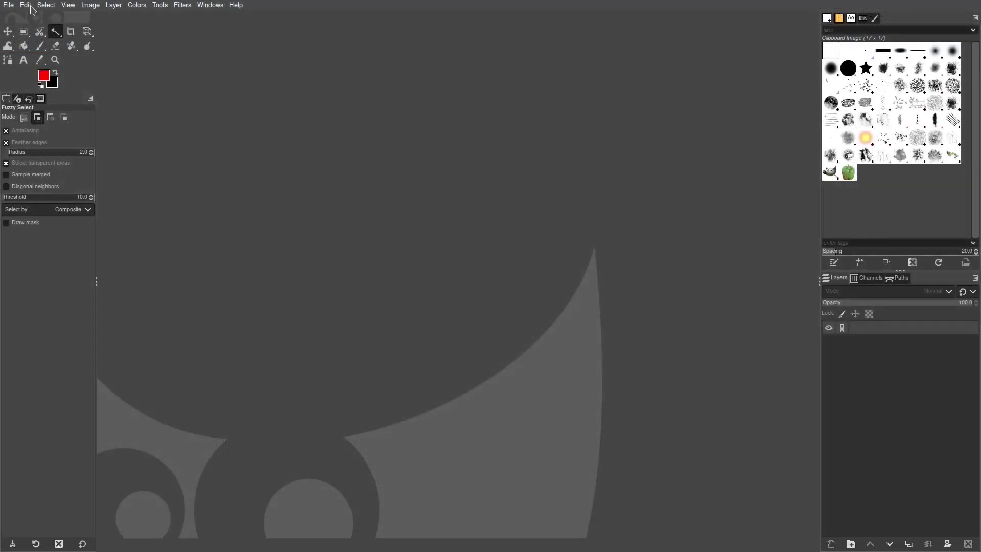
Open Edit > Preferences and go to the Folders > Plug-ins page.
click(29, 7)
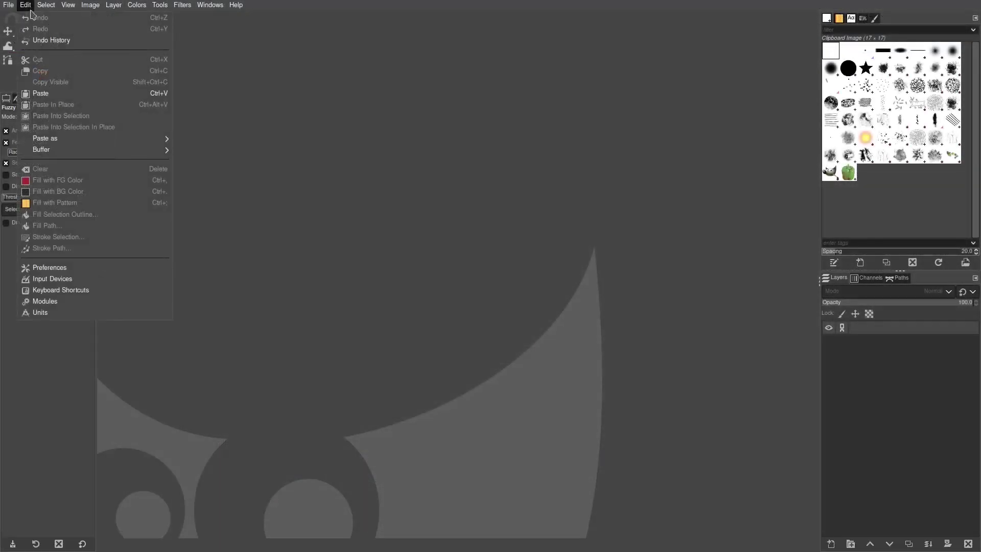
click(52, 267)
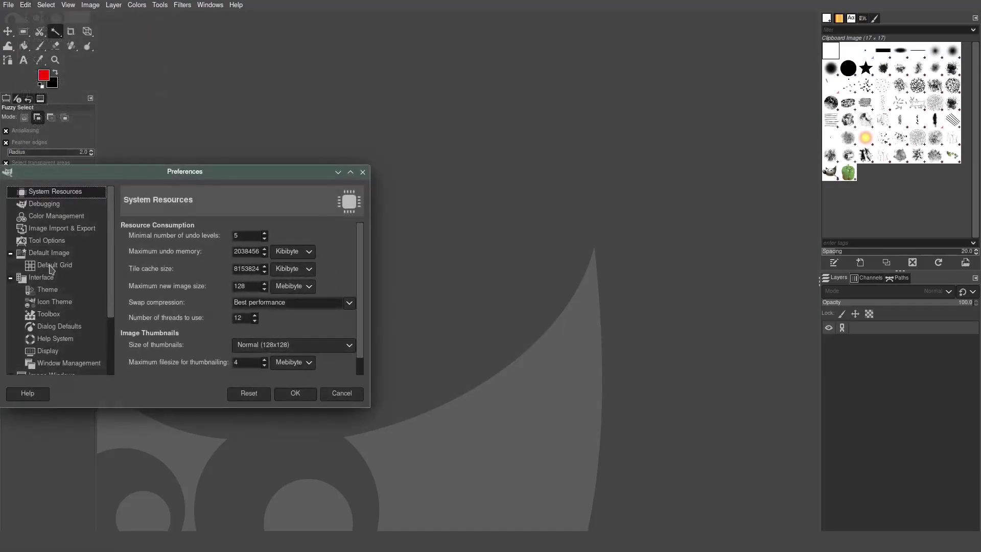
scroll(52, 270, down, 3)
click(46, 368)
scroll(51, 332, down, 5)
click(53, 296)
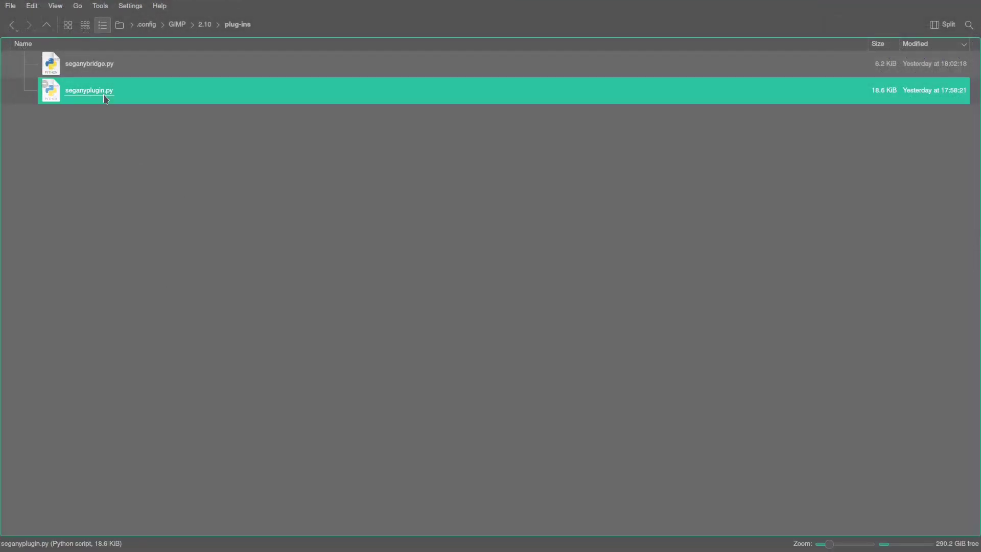
Tick Is executable in the Permissions of seganyplugin.py's Properties.
right_click(105, 98)
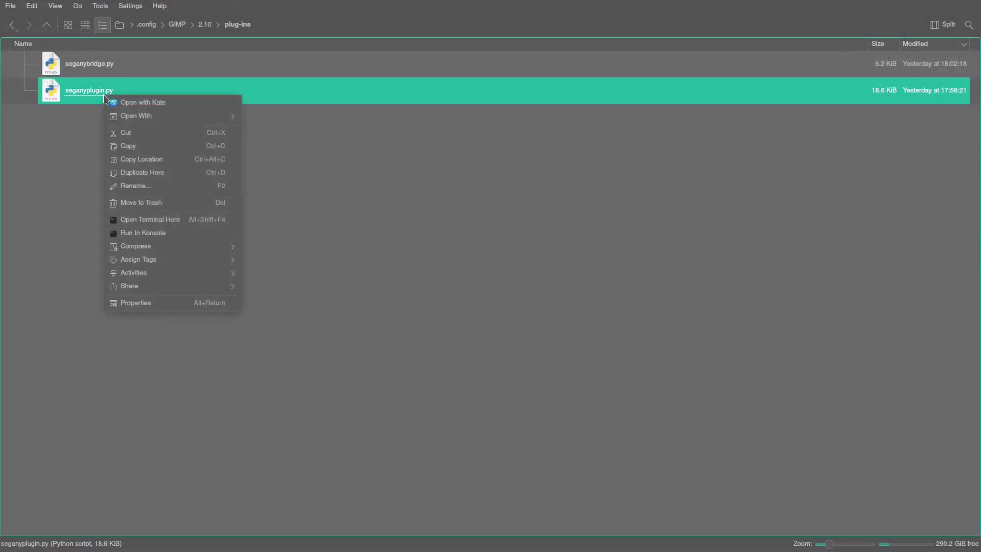
click(127, 304)
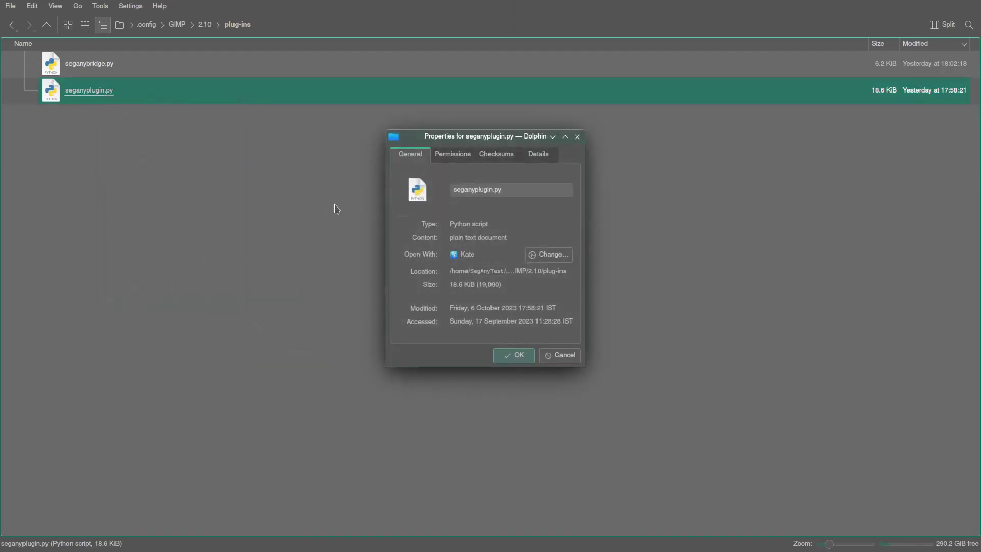
click(442, 158)
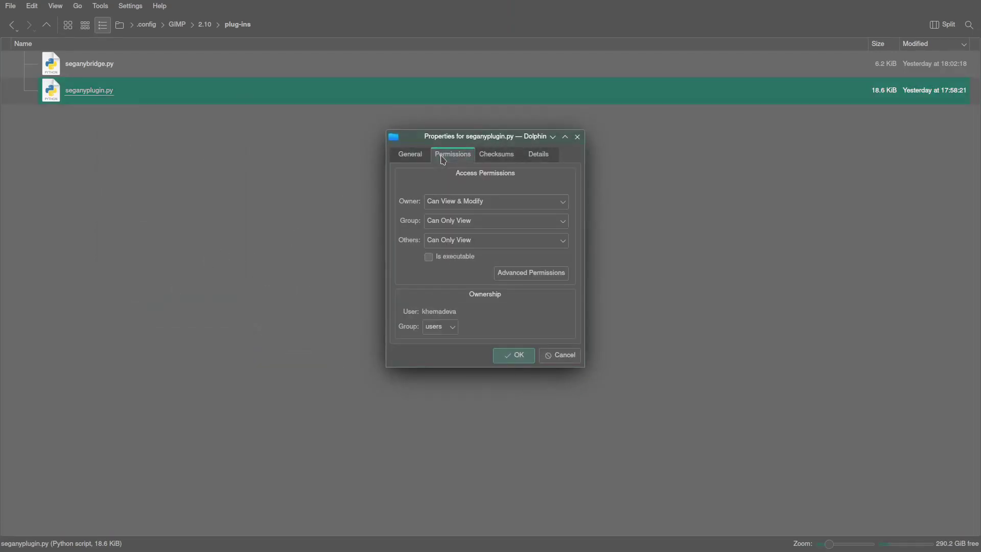
click(430, 258)
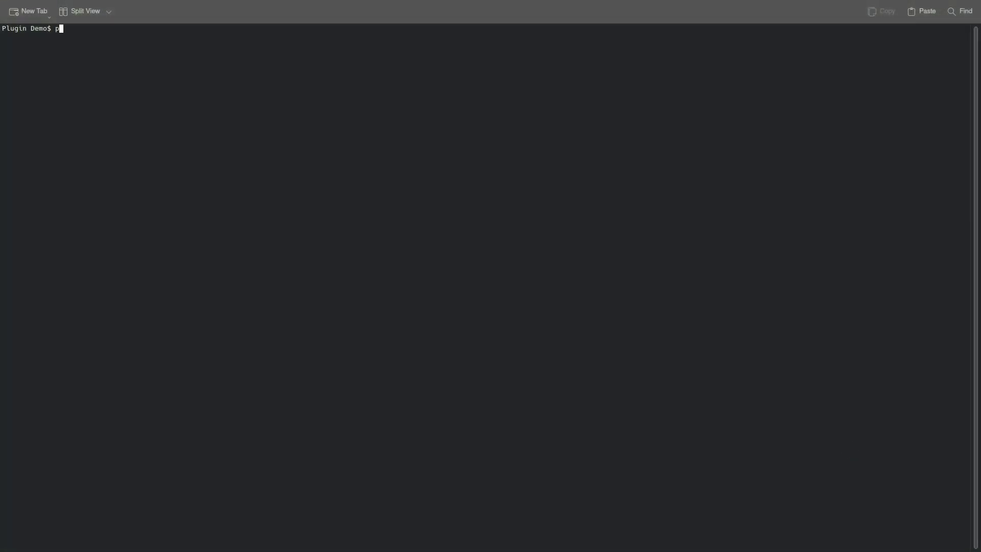
Run python seganybridge.py vit_h sam_vit_h_4b8939.pth in Konsole to verify the setup.
text(ython seganybridge.py vit_h sam_vit_h_4b8939.pth)
key(Return)
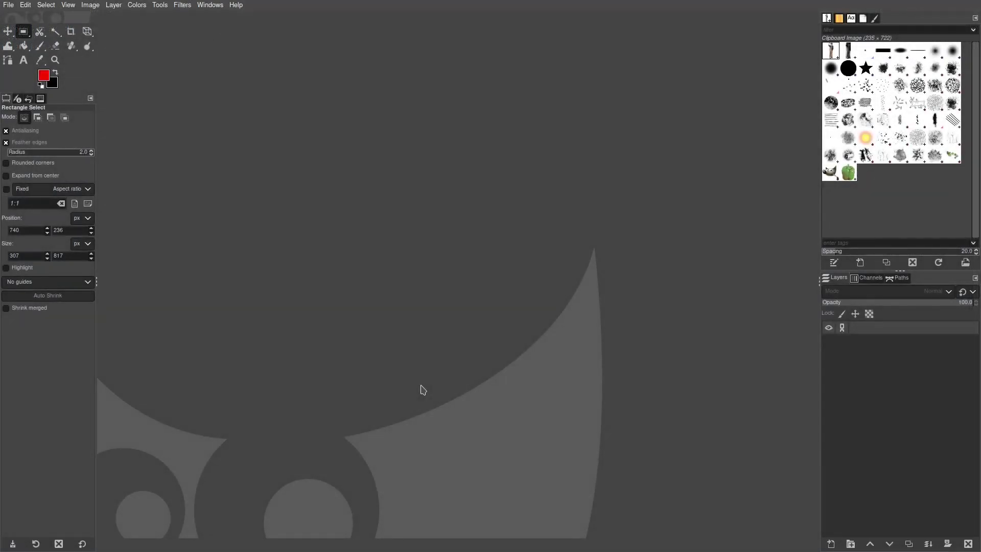
Open test_image.jpg from File > Open Recent.
click(92, 6)
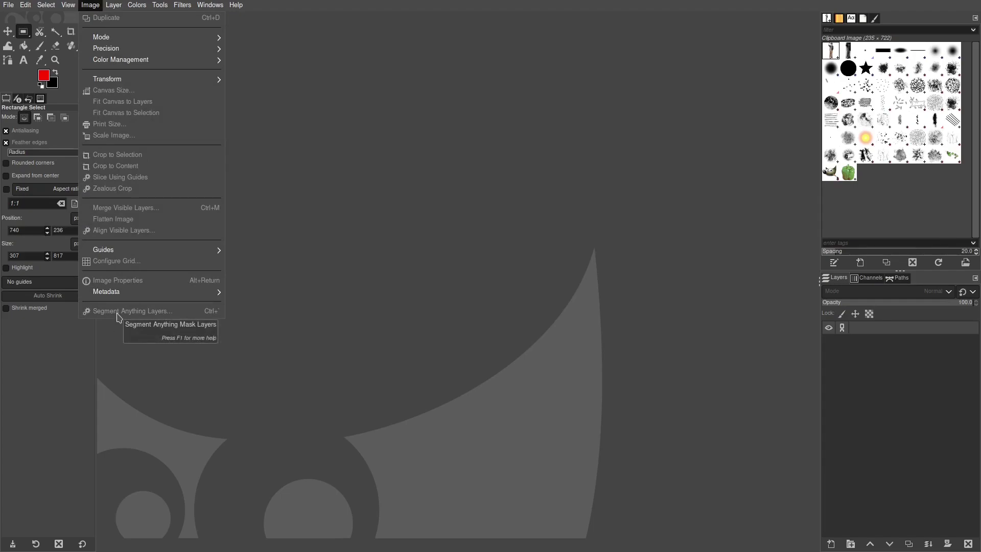
click(371, 224)
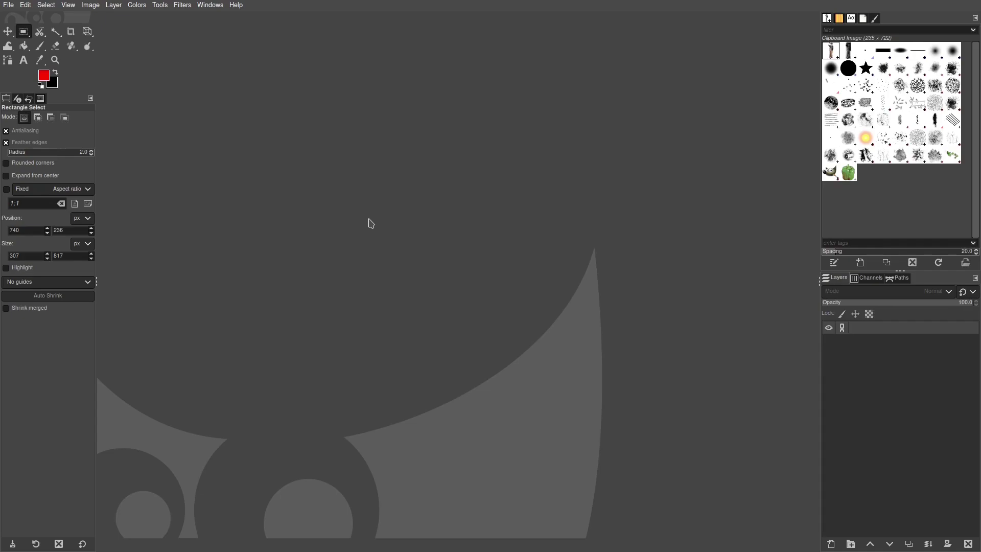
click(9, 6)
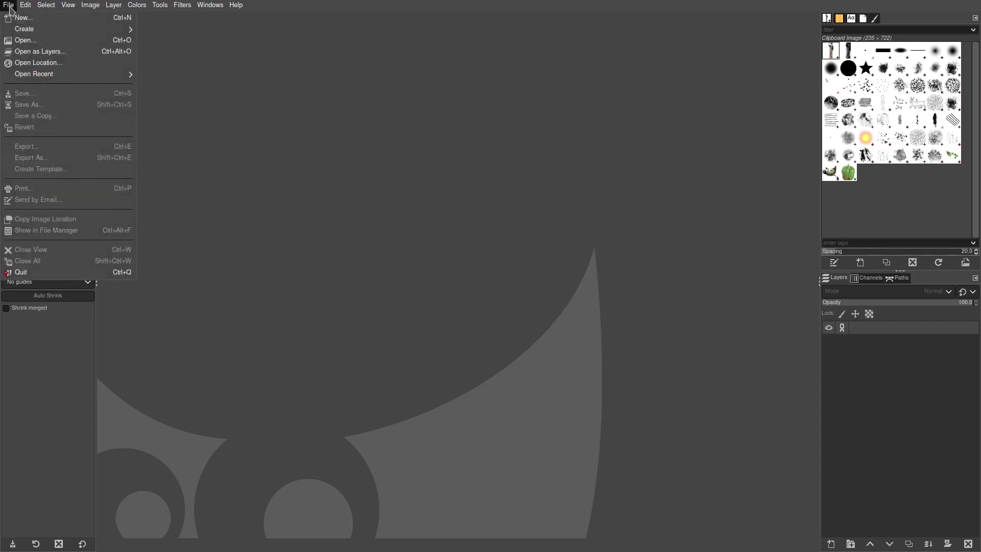
mouse_move(32, 77)
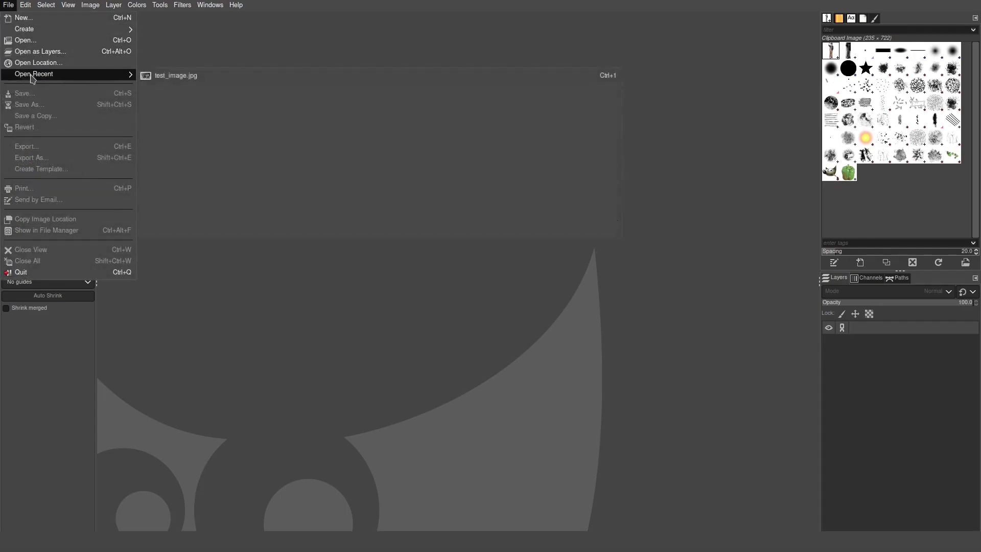
click(153, 79)
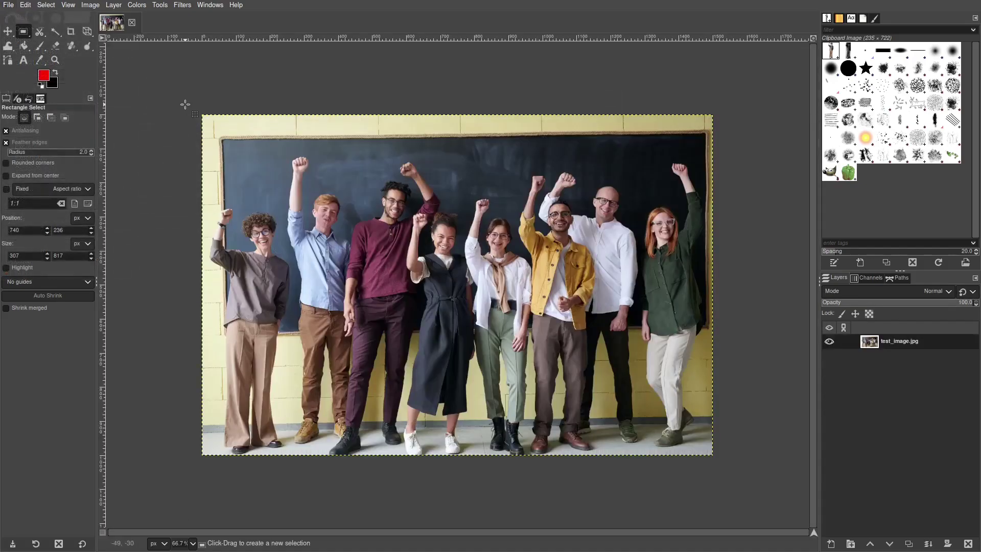
Open Segment Anything Layers and set the Python3 path to .pyenv/shims/python.
click(91, 5)
click(124, 310)
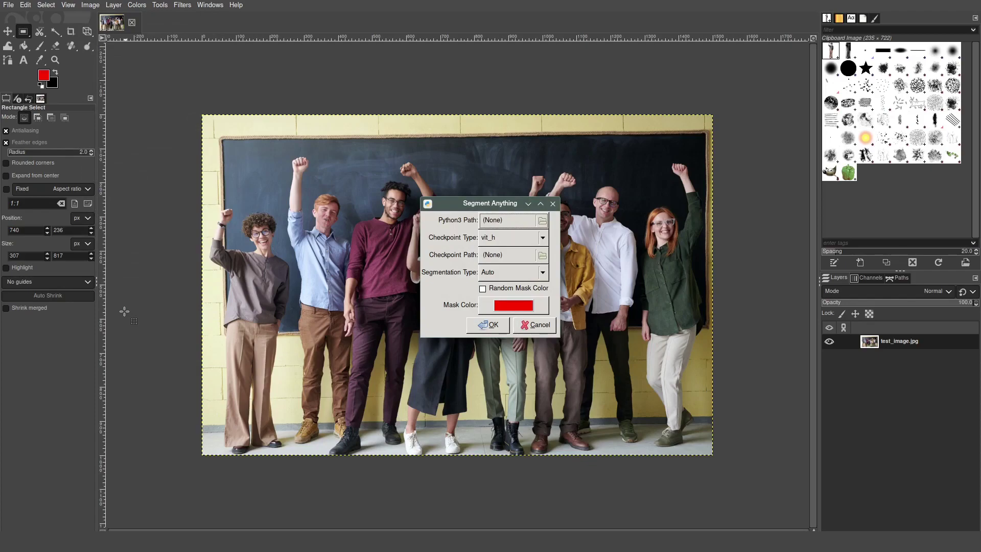
click(510, 220)
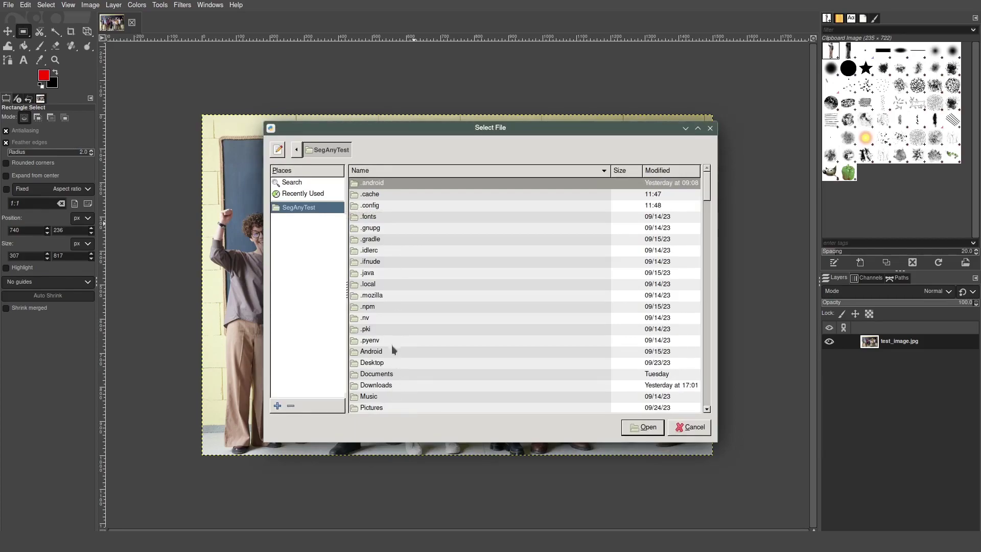
double_click(370, 339)
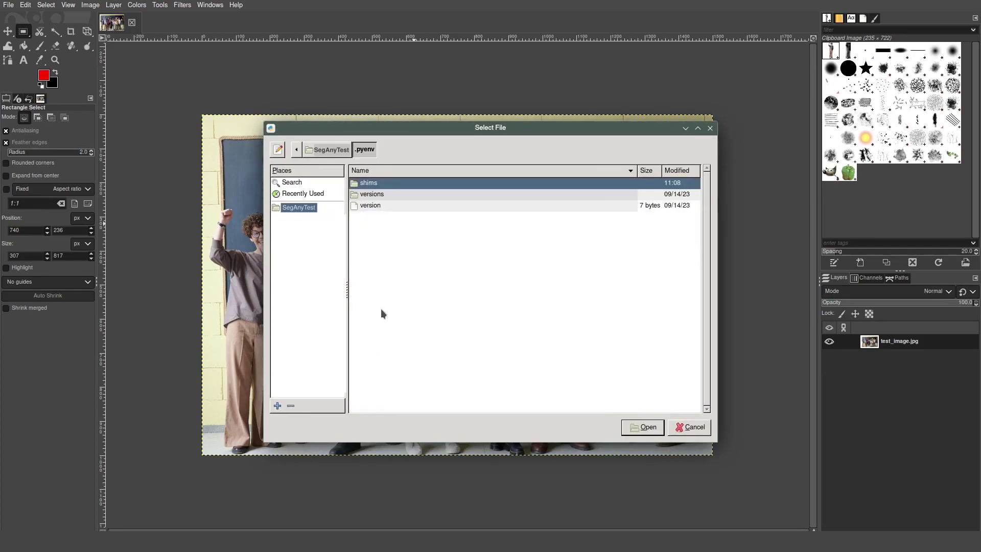
double_click(378, 184)
scroll(412, 367, down, 20)
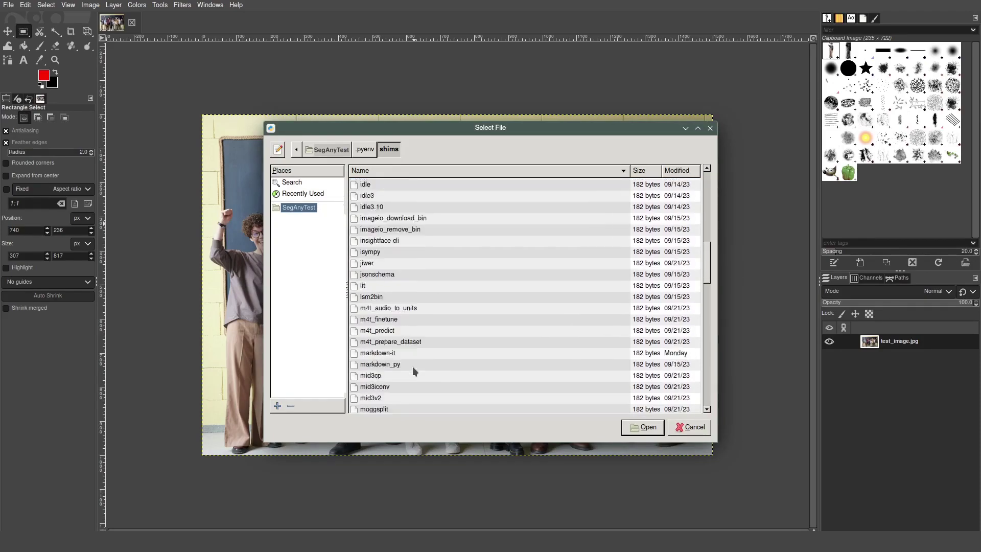
double_click(413, 366)
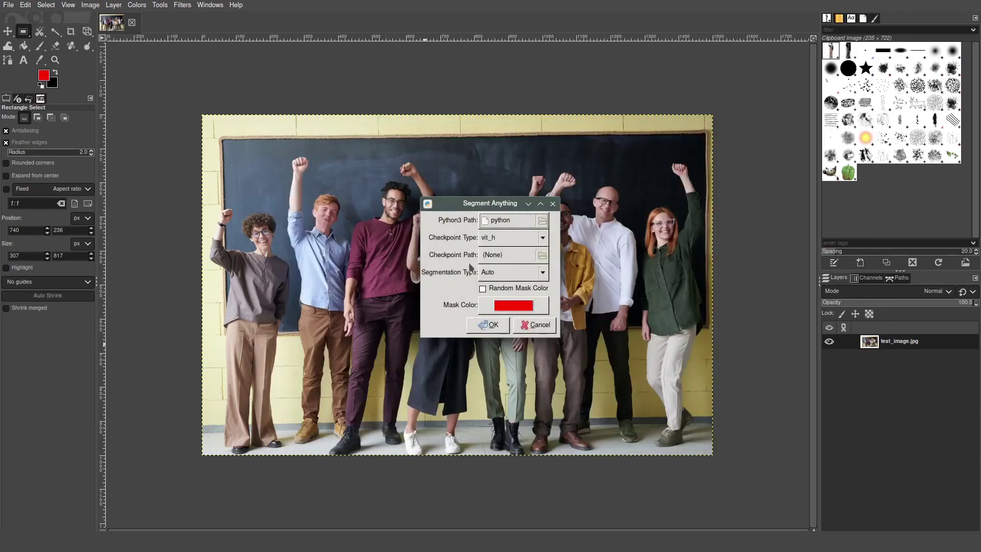
Set Checkpoint Type to vit_h and choose the vit_h checkpoint in .config/GIMP/2.10/plug-ins.
click(494, 238)
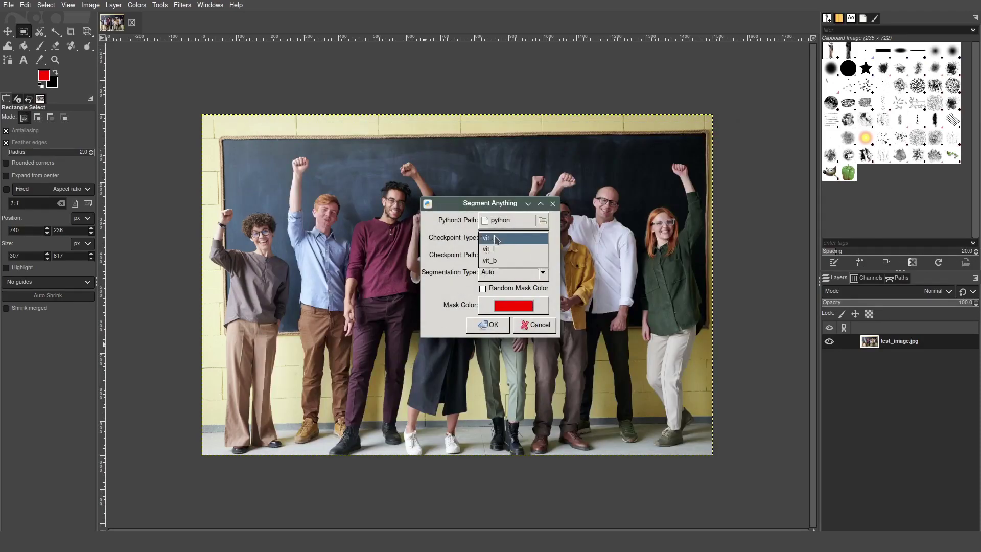
click(495, 243)
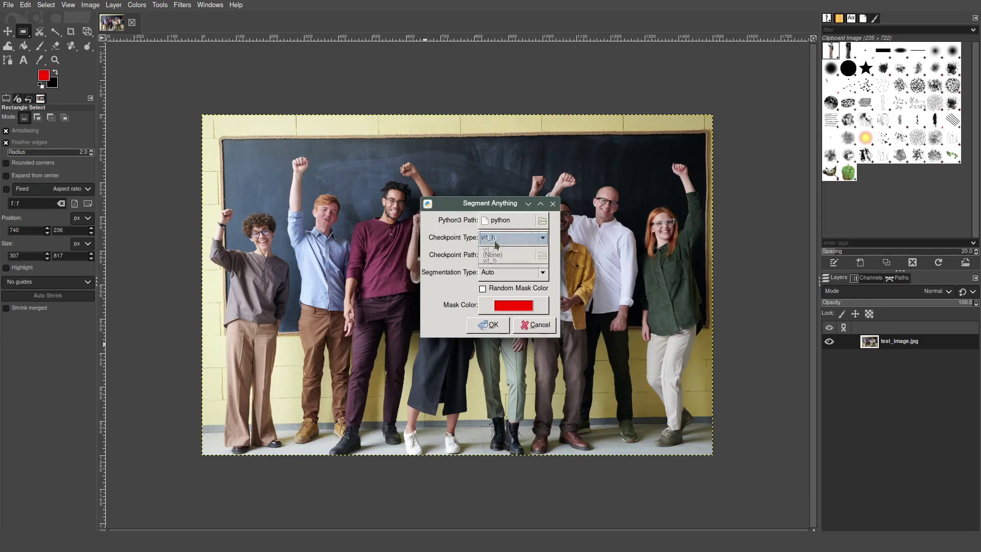
click(495, 255)
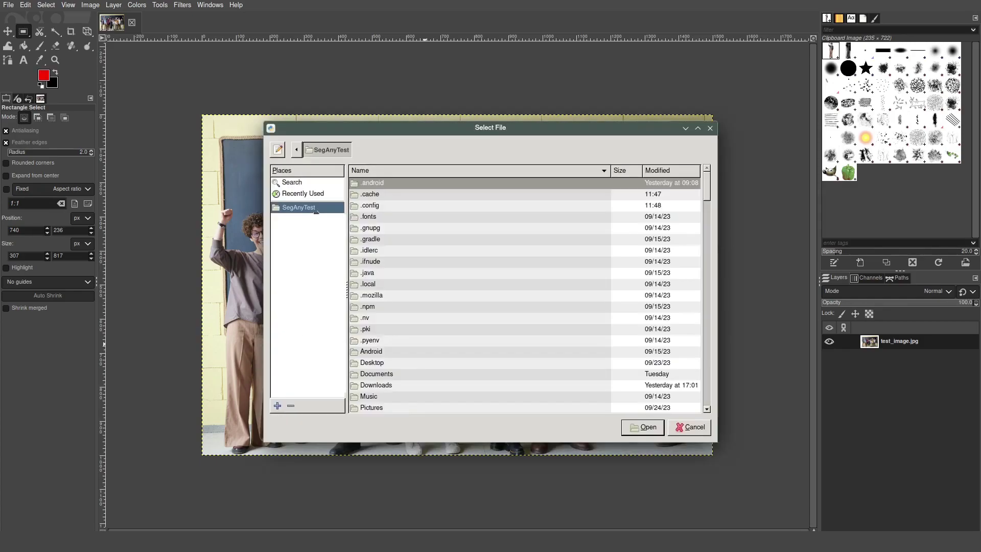
double_click(387, 205)
double_click(386, 185)
double_click(387, 184)
scroll(391, 362, down, 4)
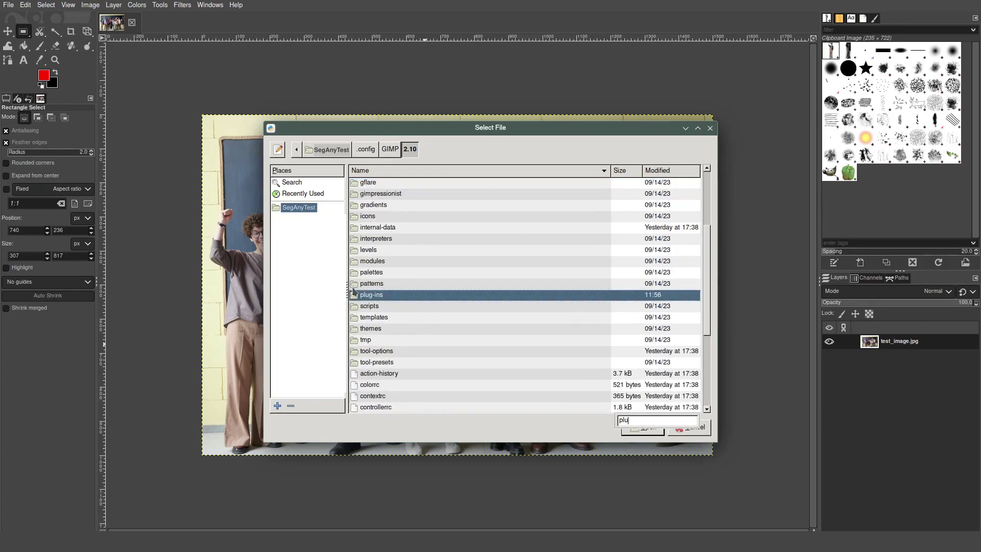
double_click(367, 289)
double_click(406, 185)
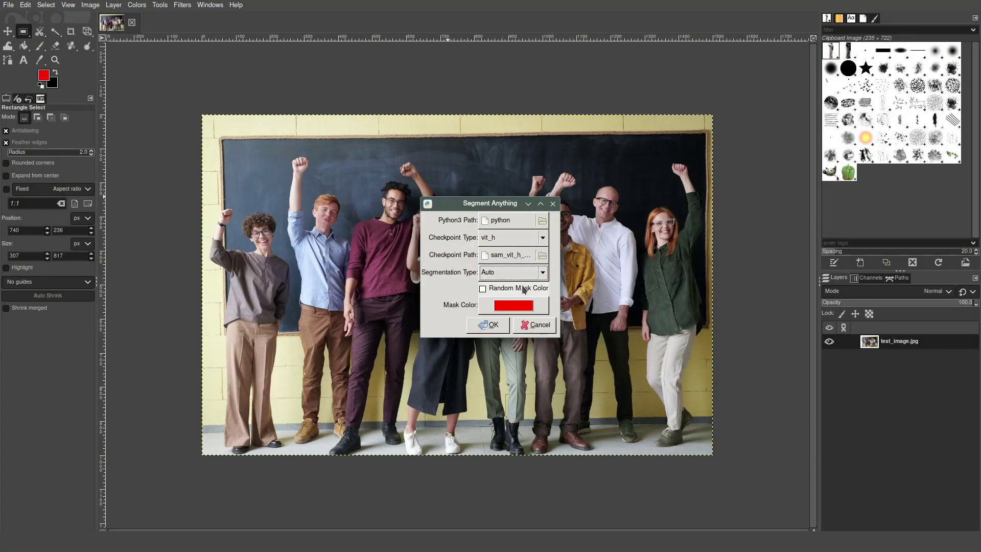
Keep random colours off and set the mask colour to blue (#0013FF).
click(524, 289)
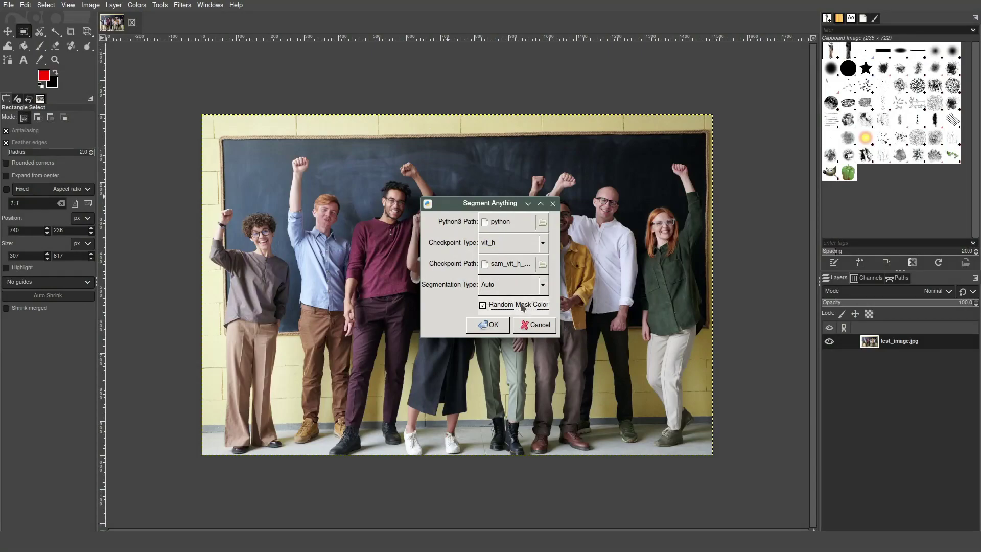
click(522, 305)
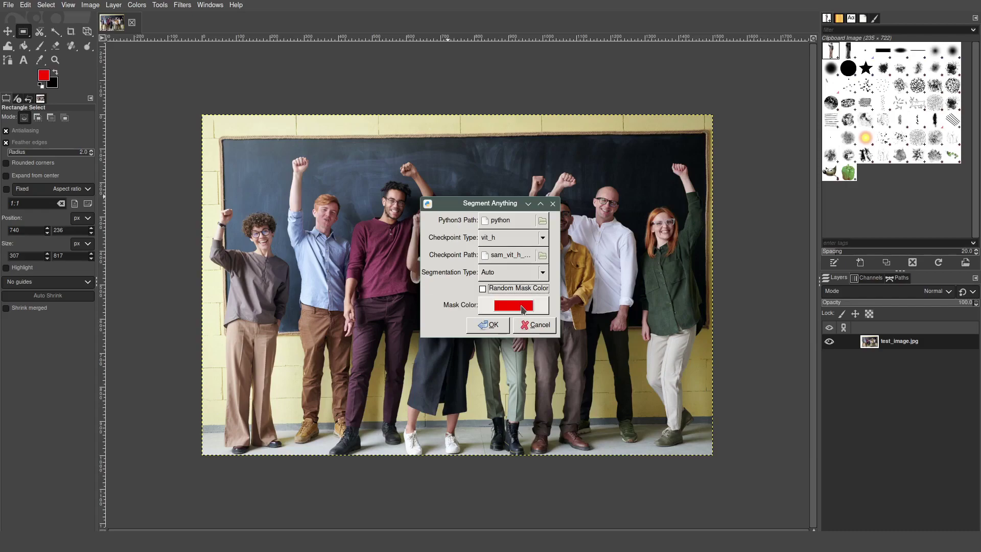
click(522, 307)
drag(450, 271, 388, 303)
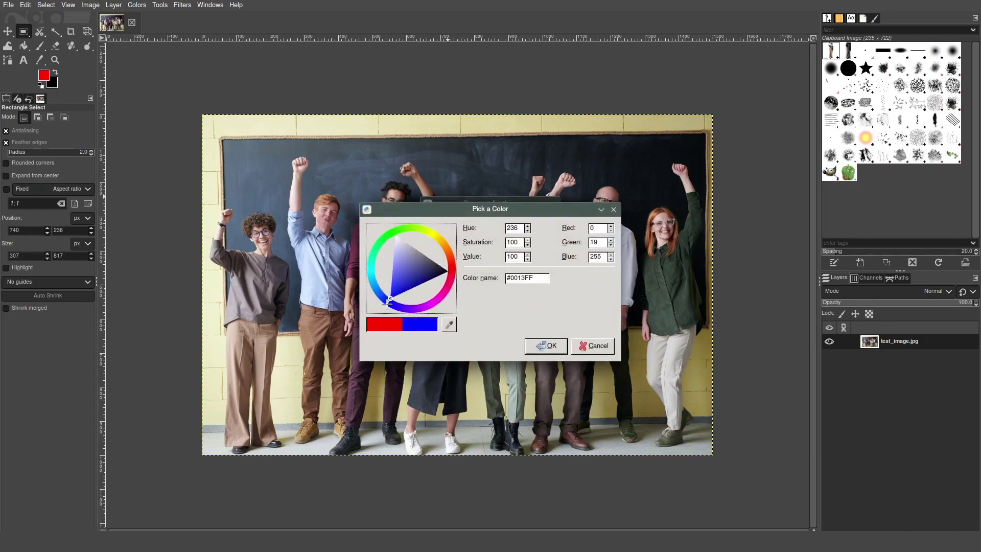
click(544, 346)
click(492, 326)
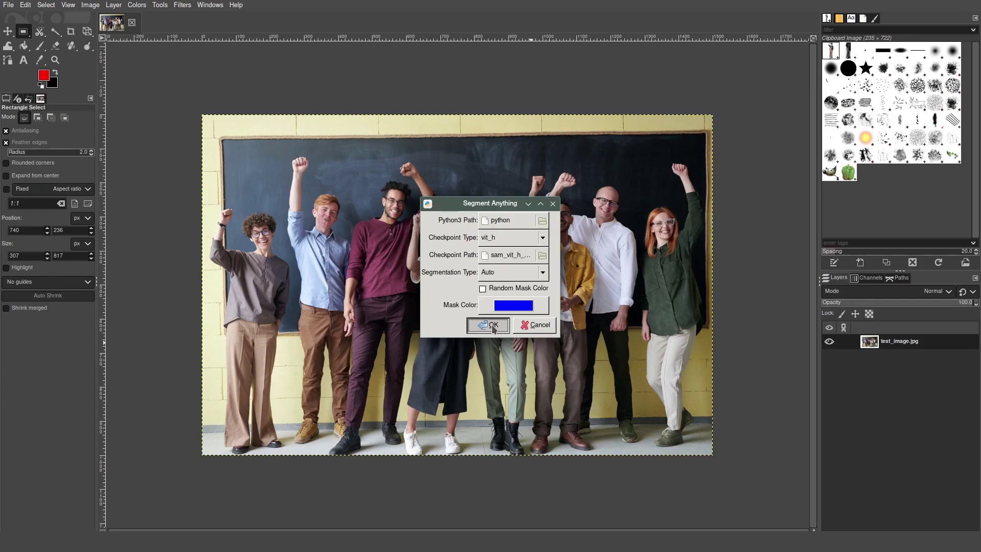
Start the Auto Segment Anything run, producing Segment Auto mask layers numbered up to #119.
click(489, 324)
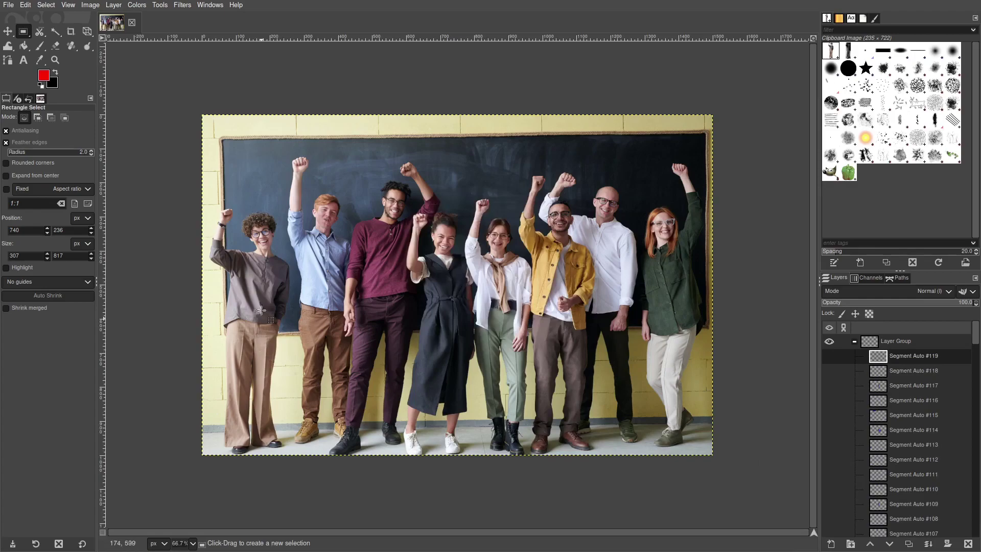
Show the Segment Auto #5 mask and fuzzy-select the curly-haired woman on the left.
drag(975, 335, 979, 527)
click(922, 446)
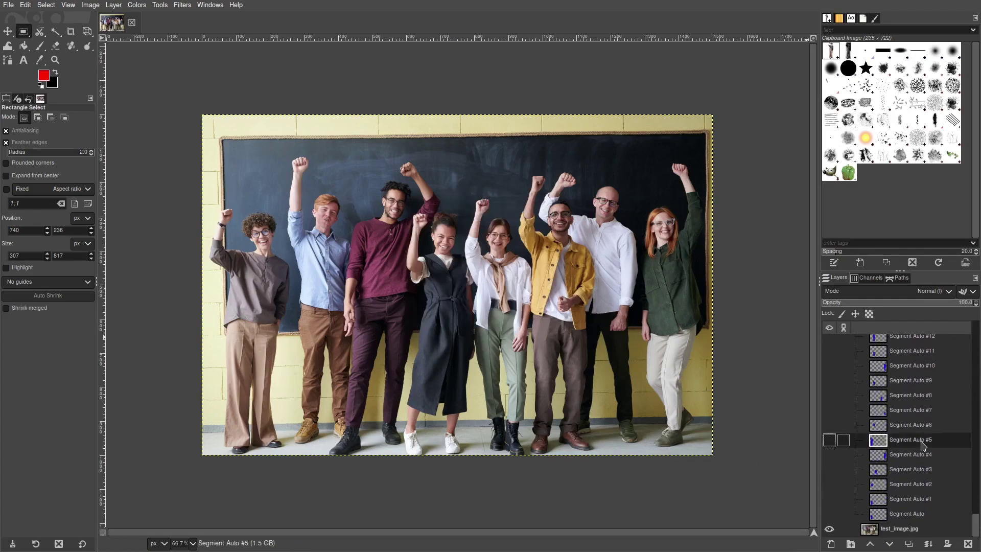
click(829, 440)
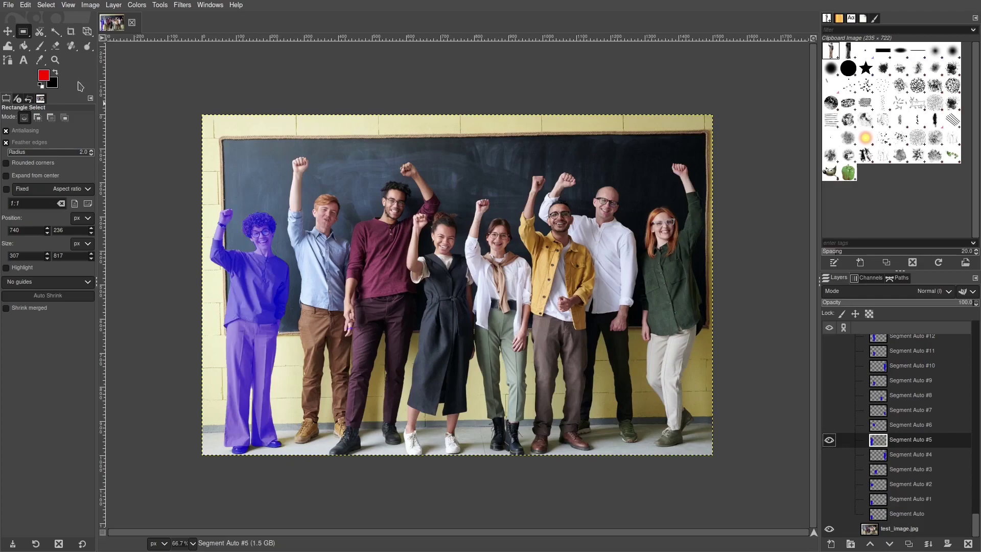
click(54, 34)
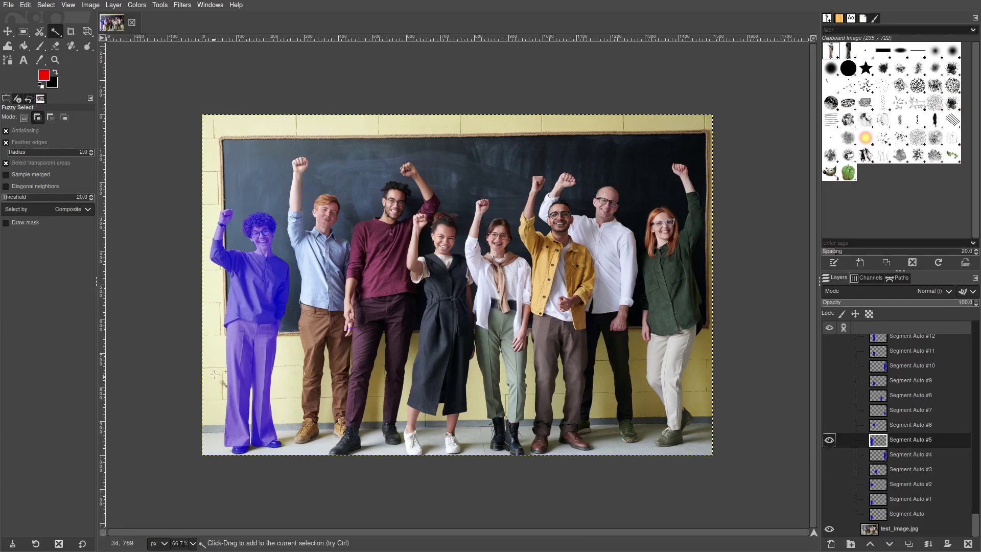
click(261, 286)
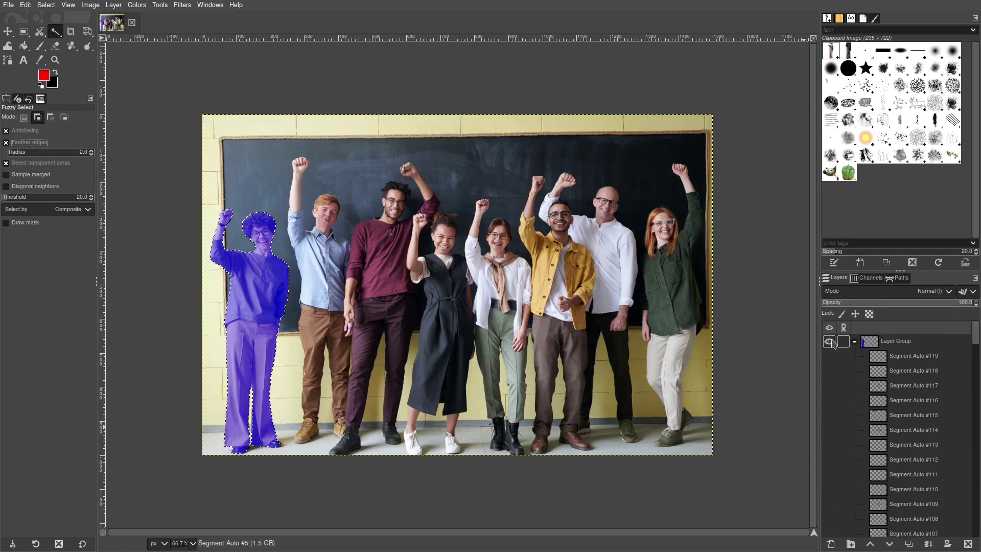
Hide the Segment Auto mask layers and cut the selected woman out of the photo.
click(978, 422)
drag(979, 422, 977, 531)
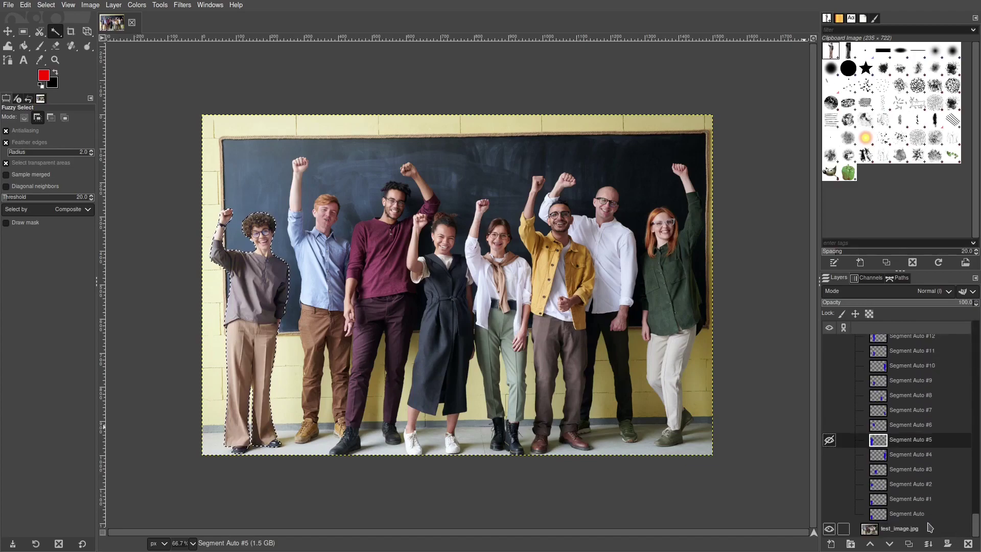
click(25, 4)
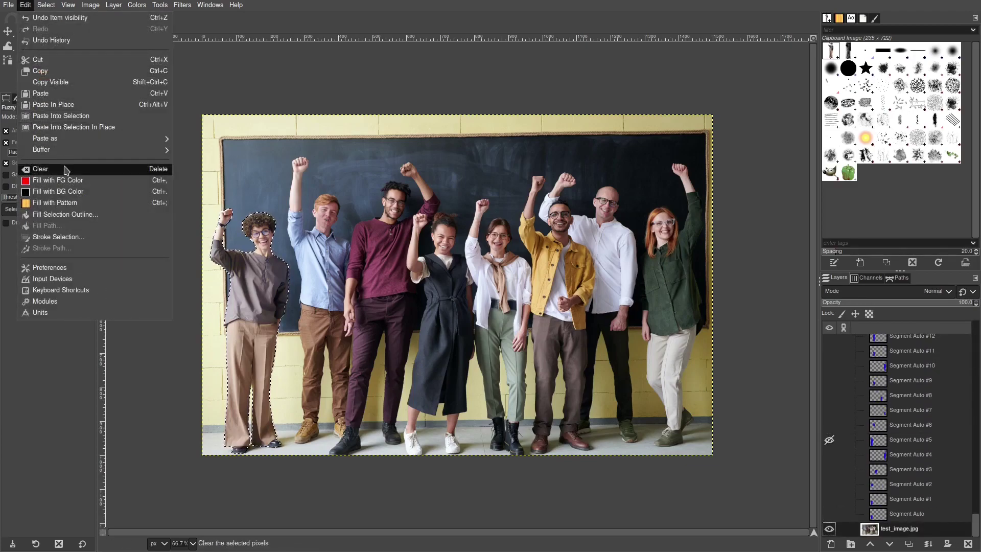
click(38, 60)
Paste the woman as a new layer and hide the test_image.jpg layer.
click(29, 5)
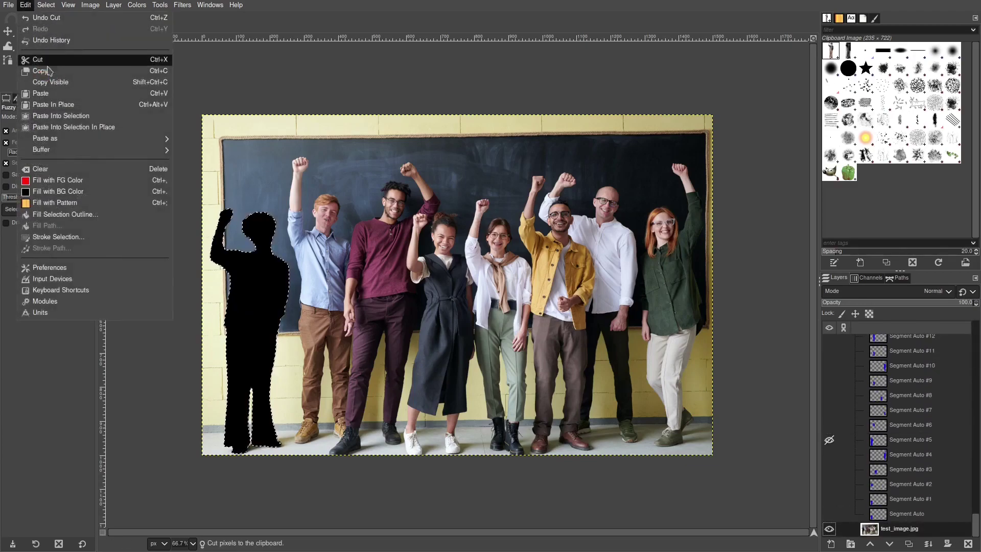
mouse_move(82, 139)
click(195, 139)
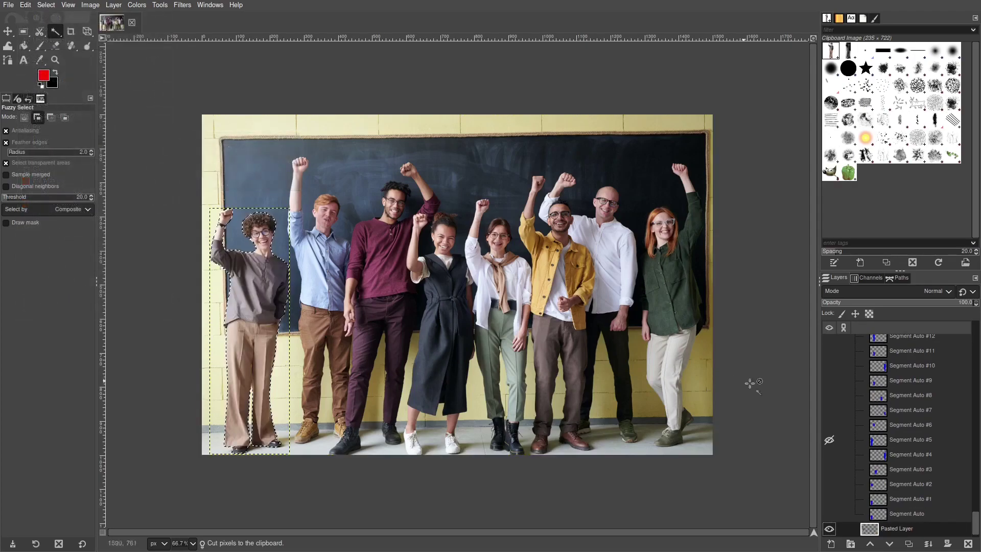
scroll(838, 510, down, 1)
click(830, 529)
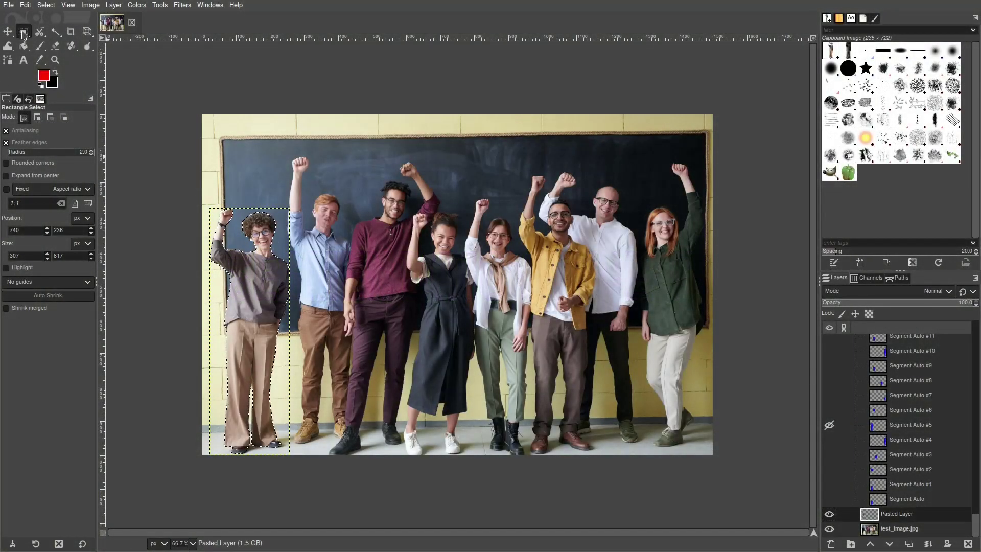
Draw a rectangle selection around the woman in the white blouse and green trousers.
click(23, 33)
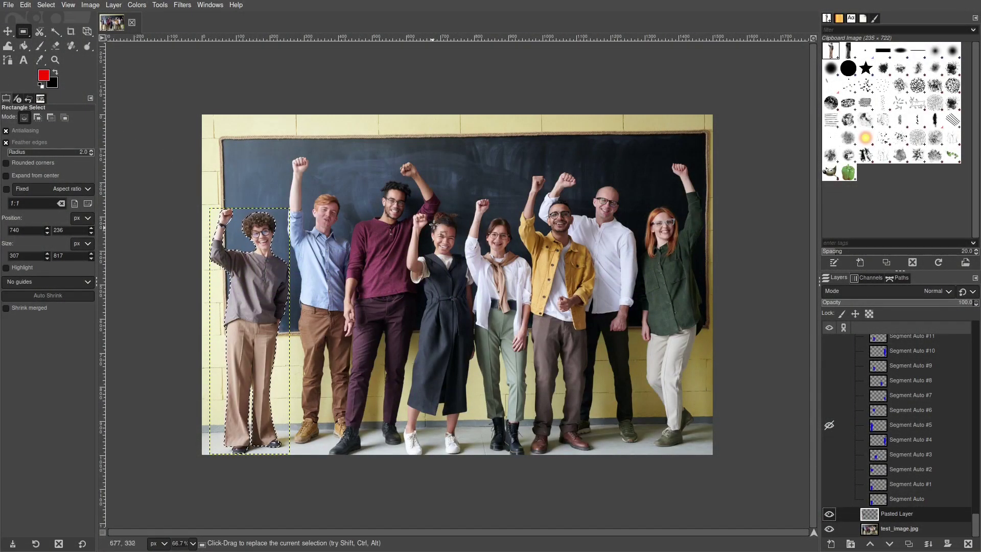
drag(455, 189, 545, 465)
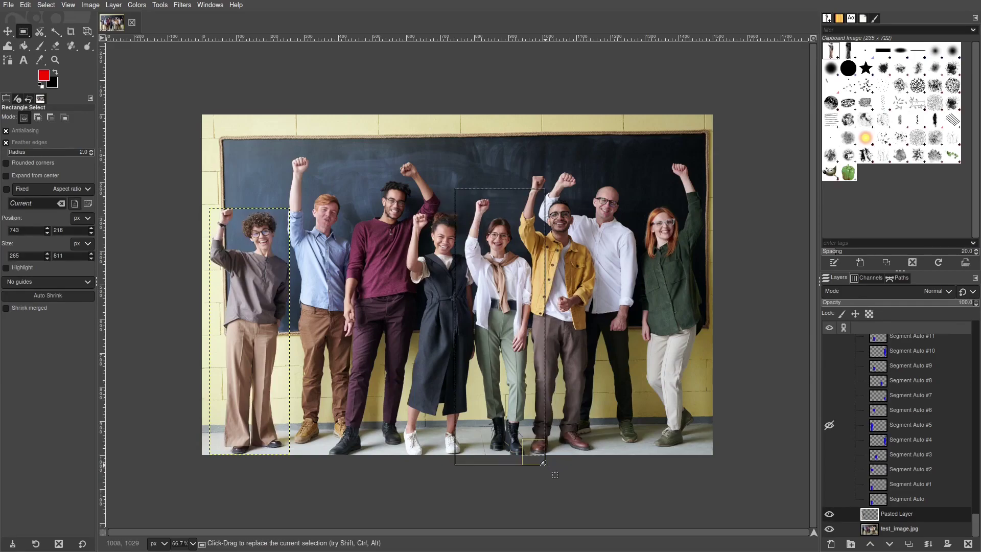
click(88, 7)
Run Segment Anything Layers with Segmentation Type Box and Mask Type Multiple.
click(132, 310)
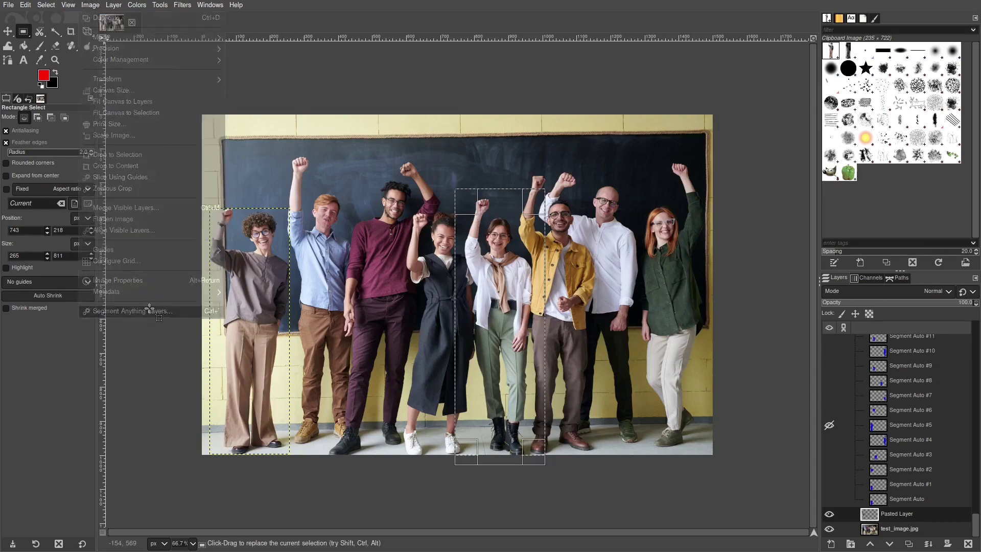
click(486, 276)
click(487, 281)
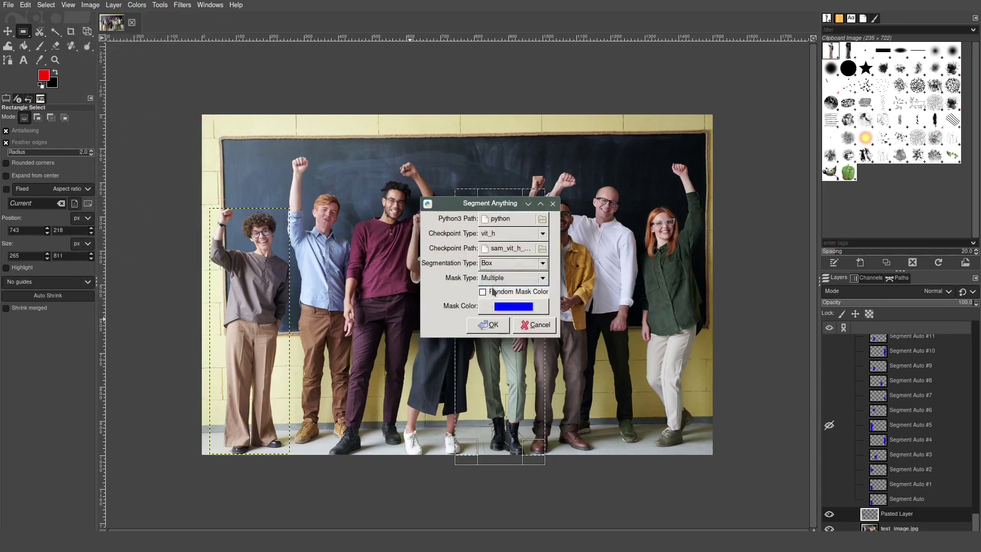
click(498, 279)
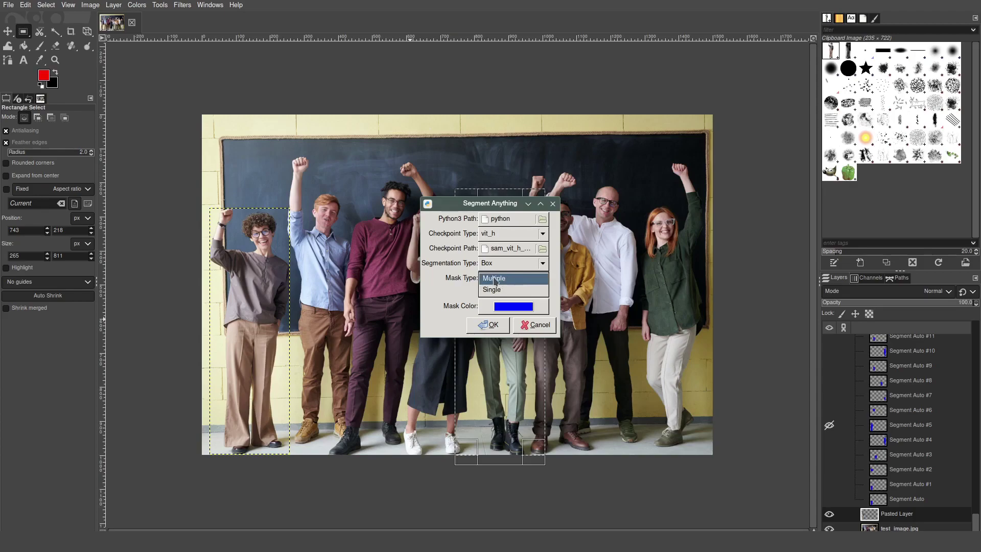
click(495, 280)
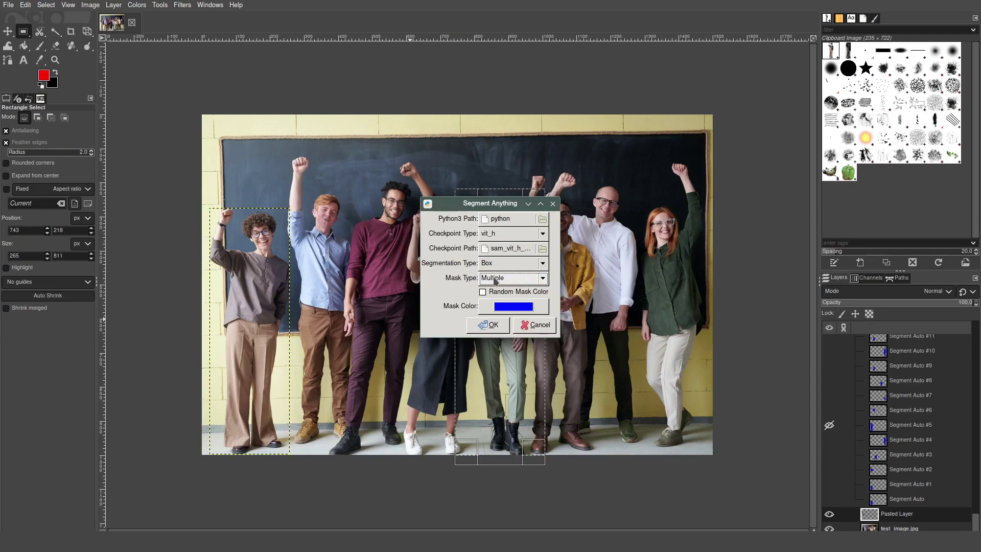
click(497, 322)
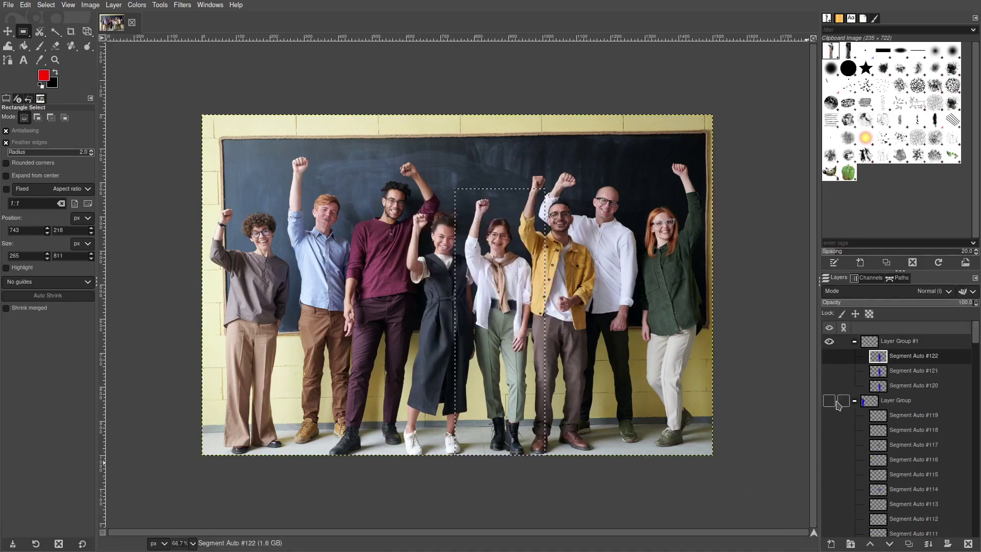
Collapse the old group and compare Segment Auto #120–#122, leaving only #122 visible.
click(854, 400)
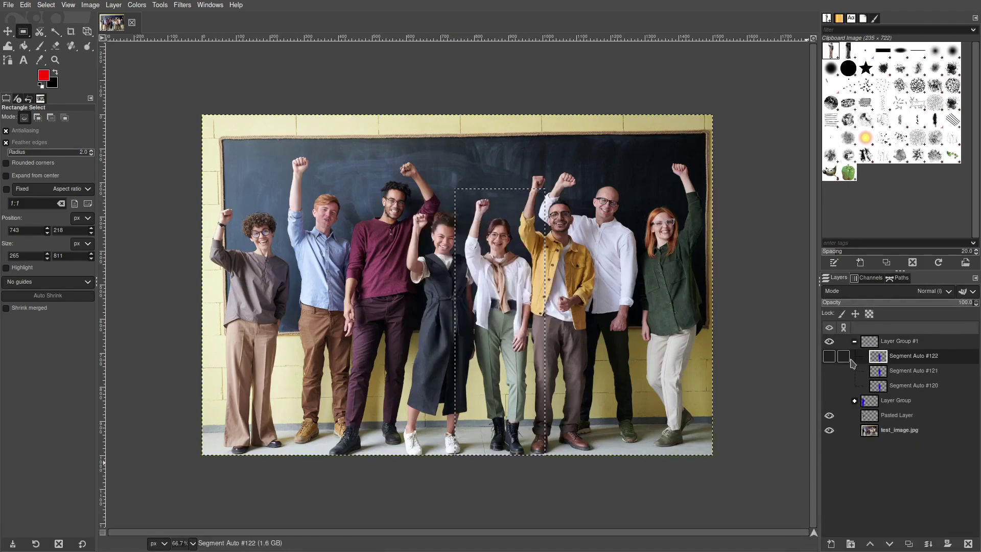
click(829, 356)
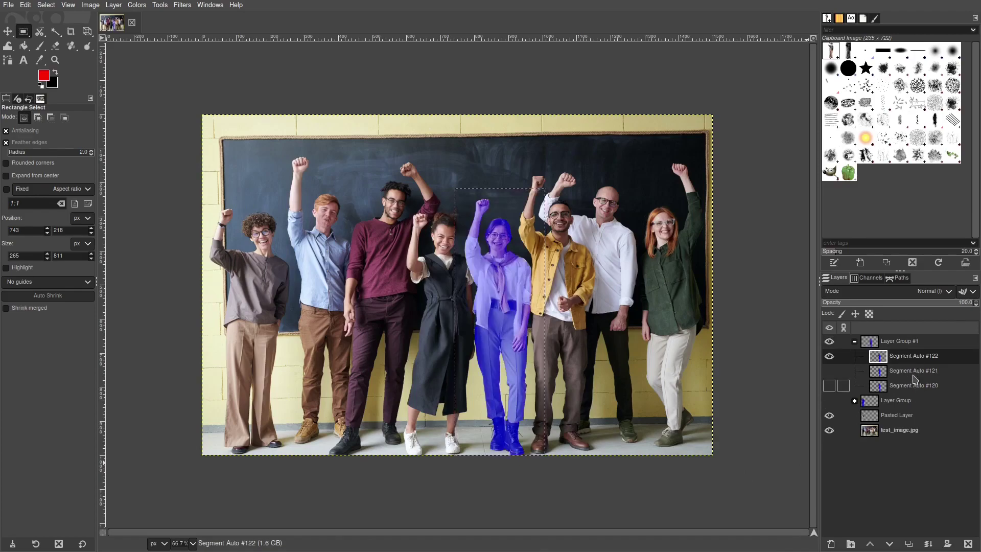
click(830, 356)
click(829, 371)
click(829, 386)
click(829, 385)
click(829, 371)
click(829, 357)
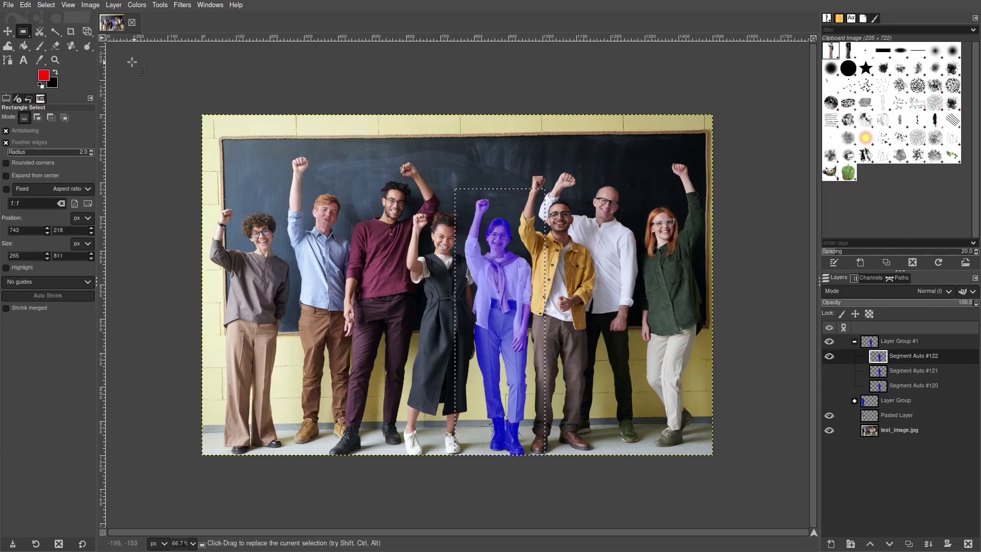
click(55, 31)
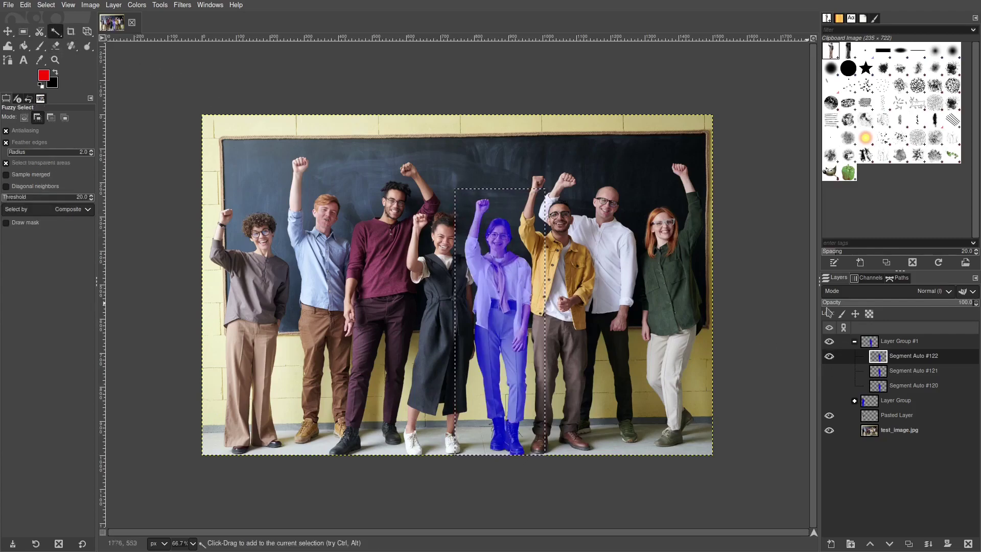
Intersect the selection with the woman's blue mask and cut her from test_image.jpg.
ctrl+shift+click(516, 286)
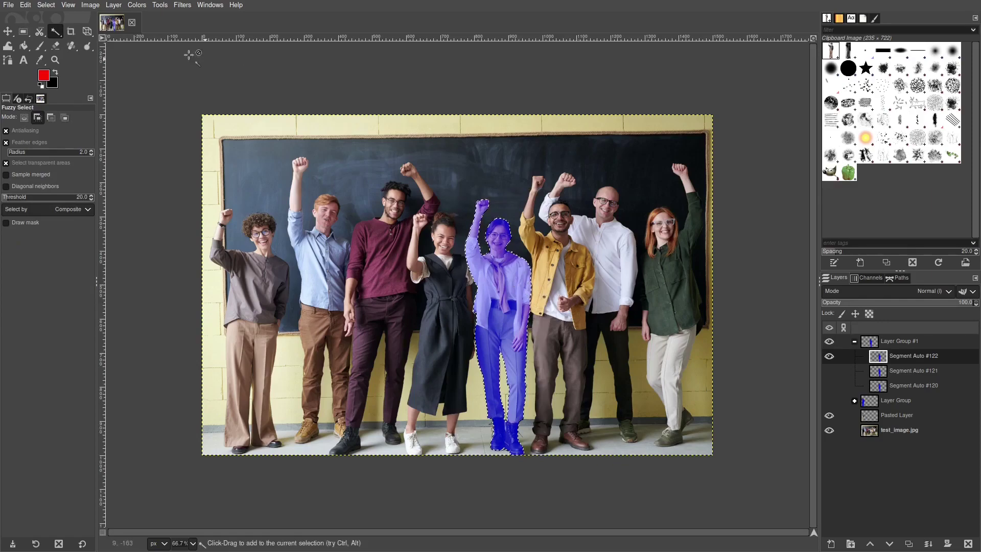
key(ctrl+x)
click(829, 340)
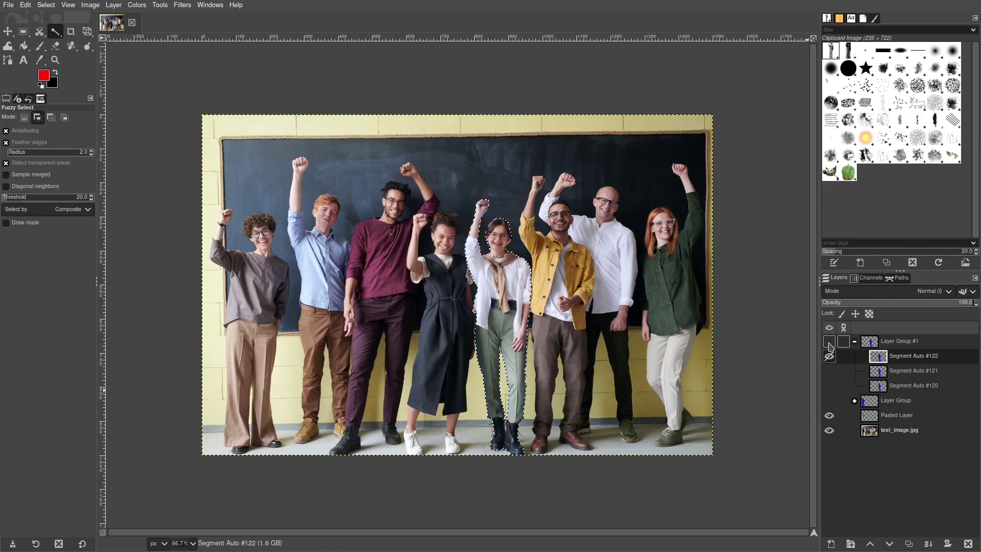
click(899, 431)
click(26, 5)
click(50, 60)
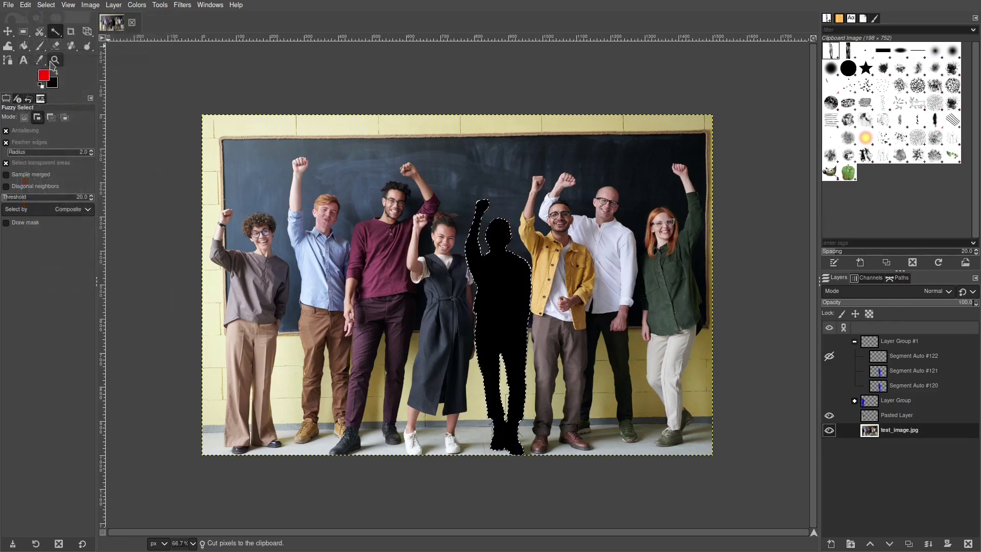
Paste her as Pasted Layer #1 and hide the earlier Pasted Layer cutout.
click(25, 5)
mouse_move(153, 138)
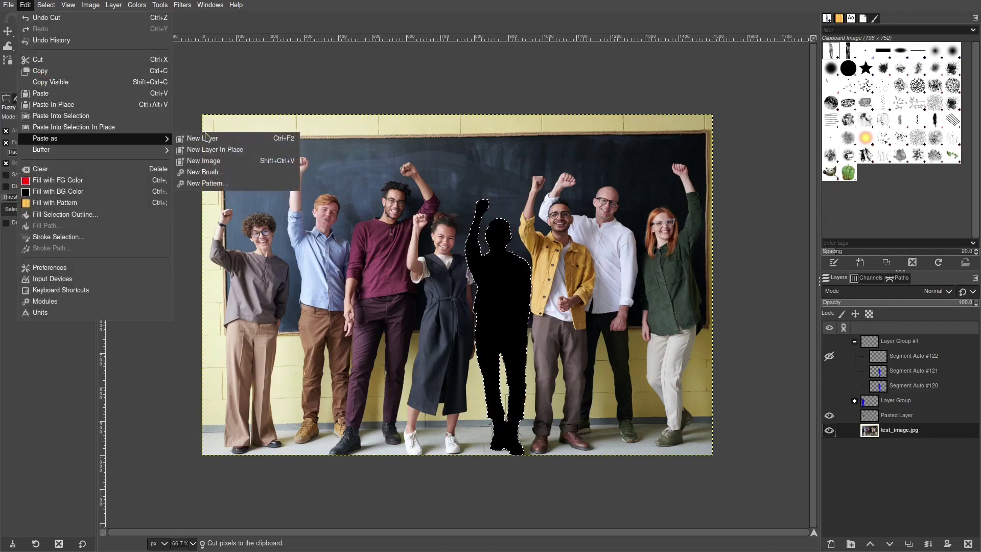
click(204, 139)
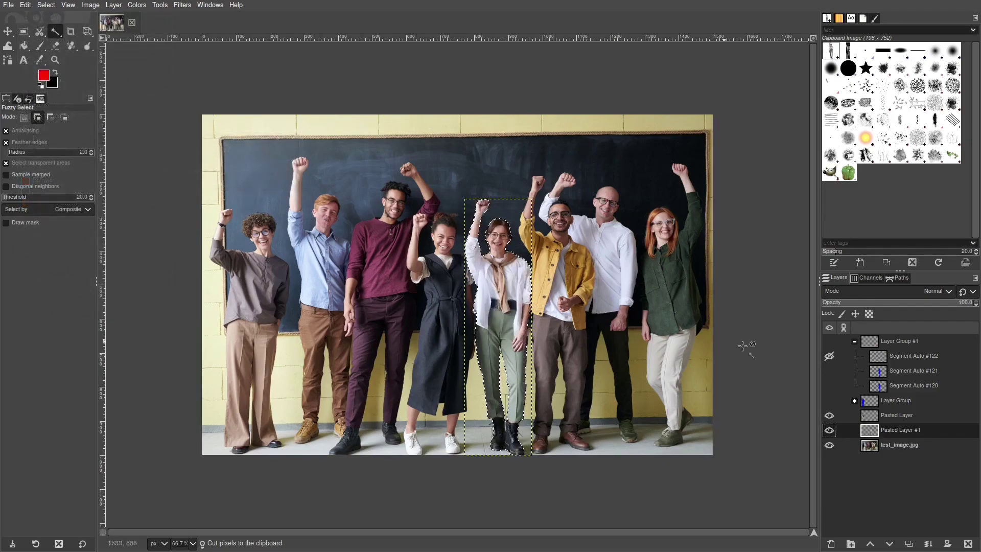
click(829, 430)
click(829, 415)
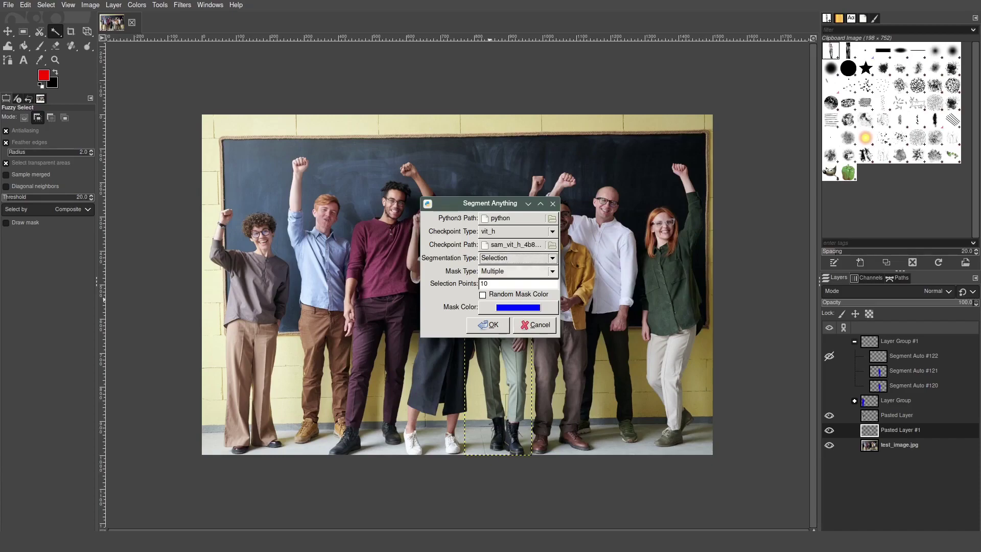
Set Fuzzy Select threshold to 10, select the man's blue shirt, and run Segment Anything Layers.
click(536, 319)
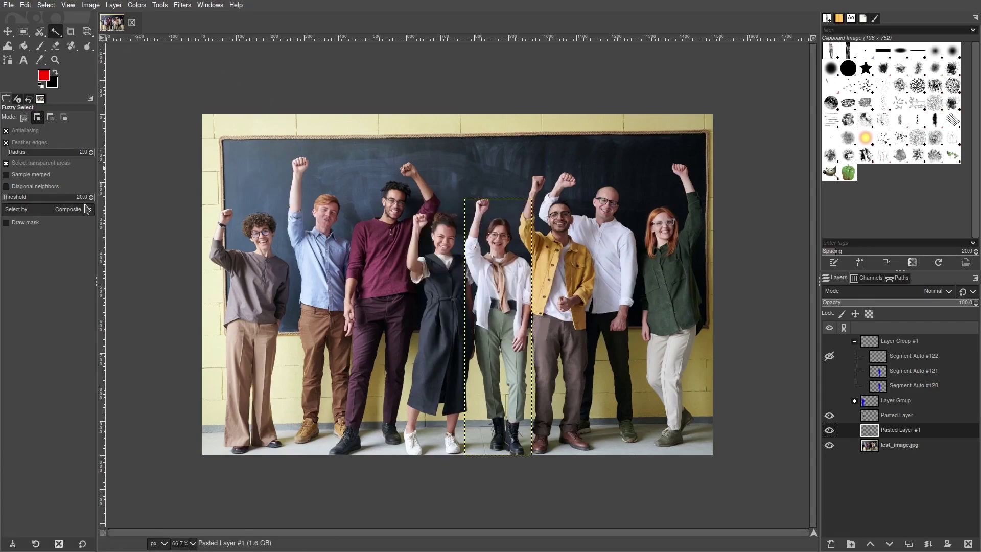
text(10)
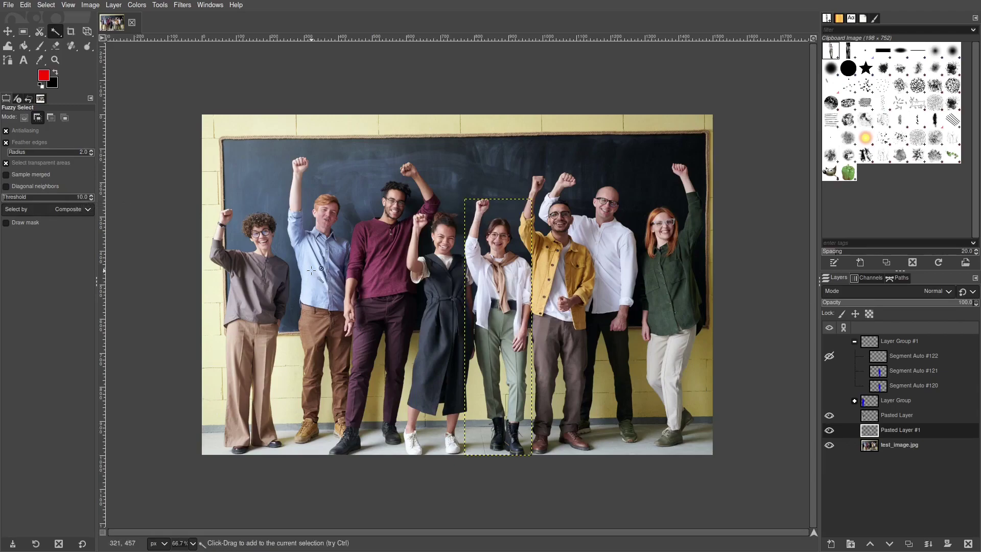
alt+click(844, 445)
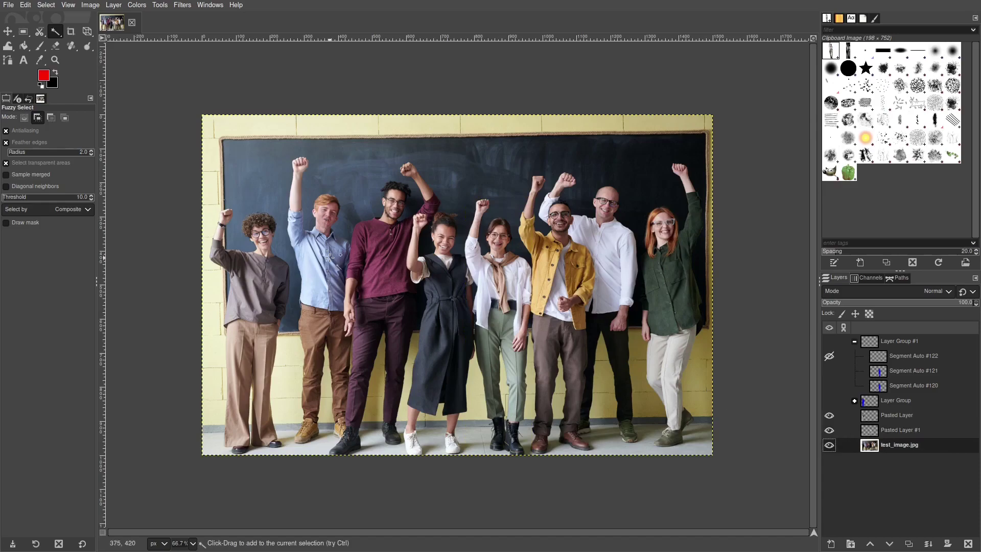
click(327, 301)
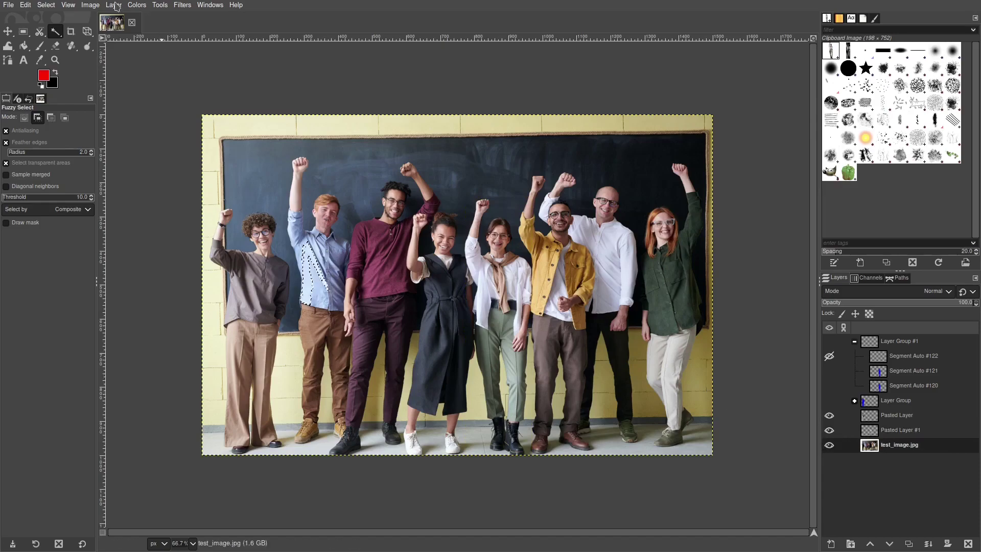
click(90, 5)
click(194, 372)
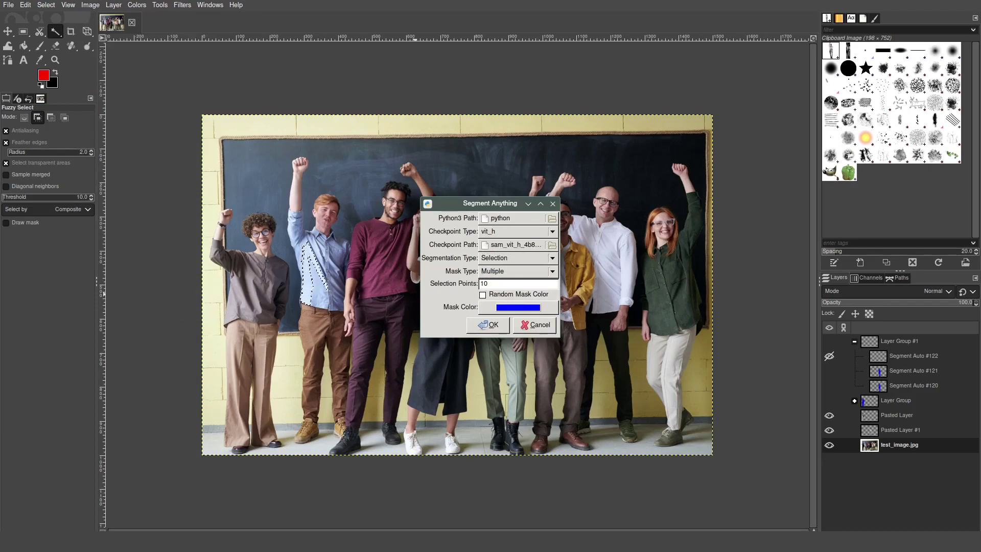
click(486, 325)
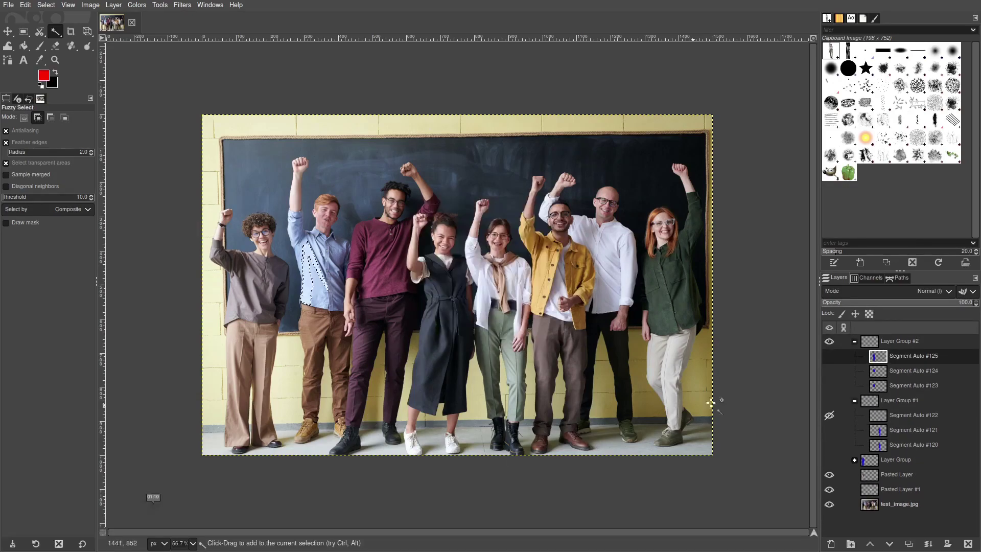
Compare the new masks, leaving only the Segment Auto #124 shirt mask visible.
click(830, 371)
click(829, 370)
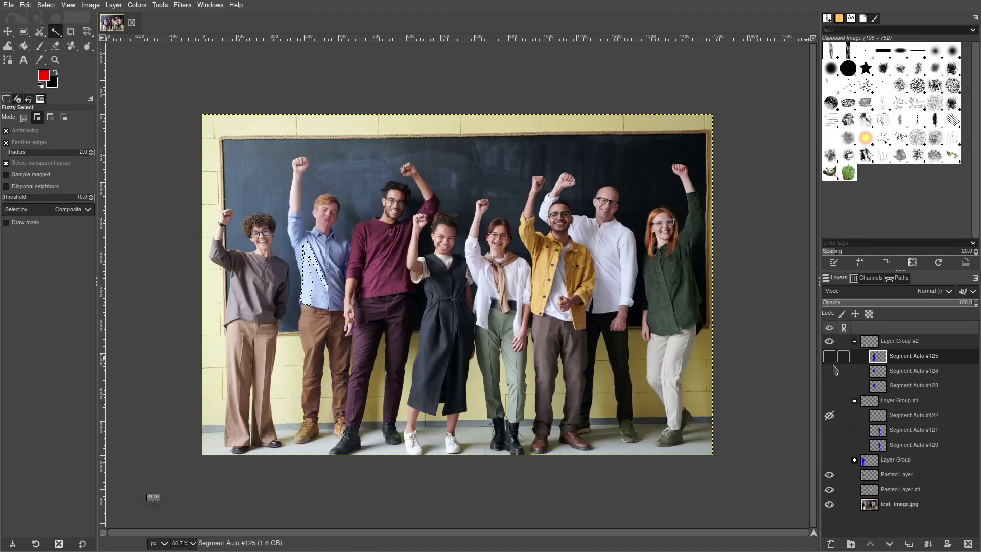
click(829, 370)
click(830, 371)
click(829, 371)
scroll(366, 457, up, 2)
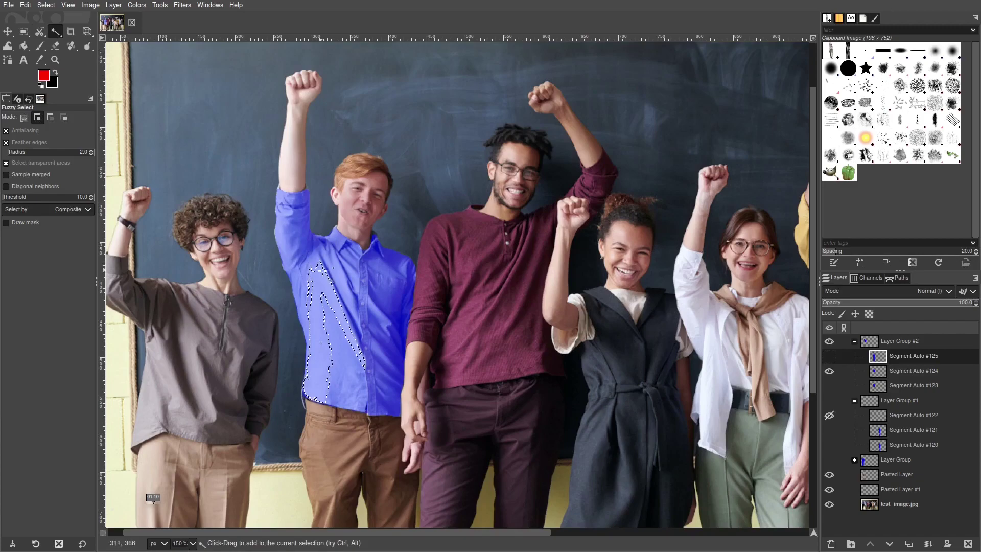
click(830, 356)
click(829, 371)
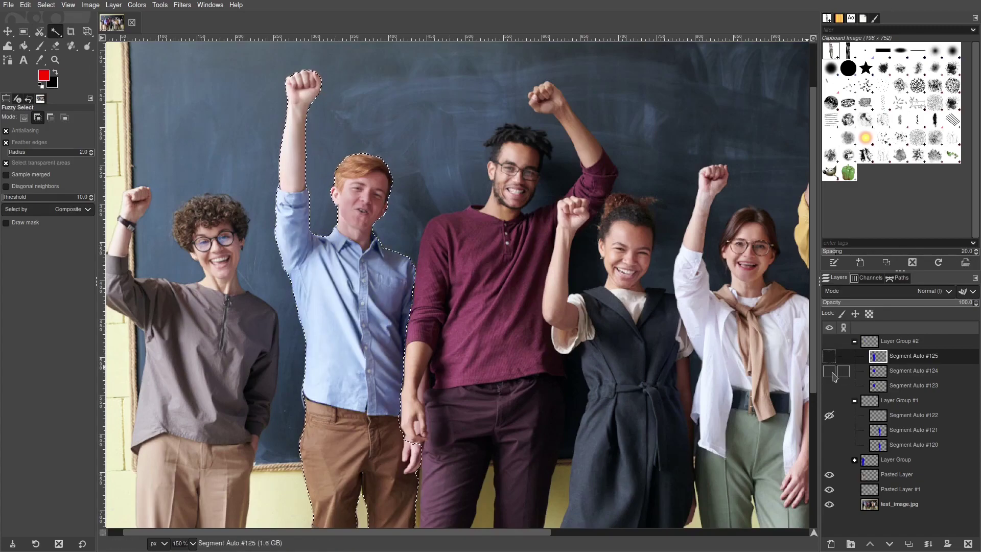
click(829, 370)
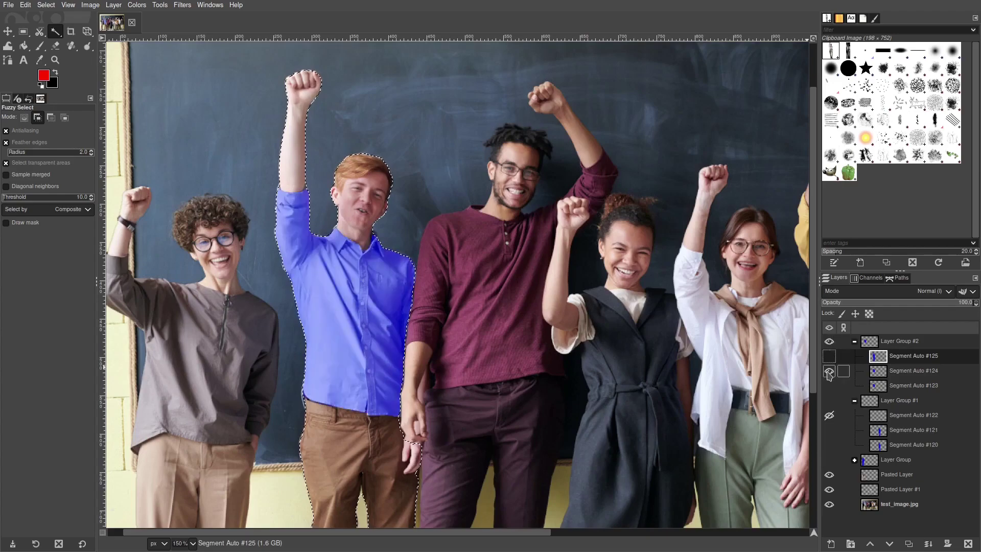
On Segment Auto #124, trim the selection down to the man's light blue shirt.
click(911, 371)
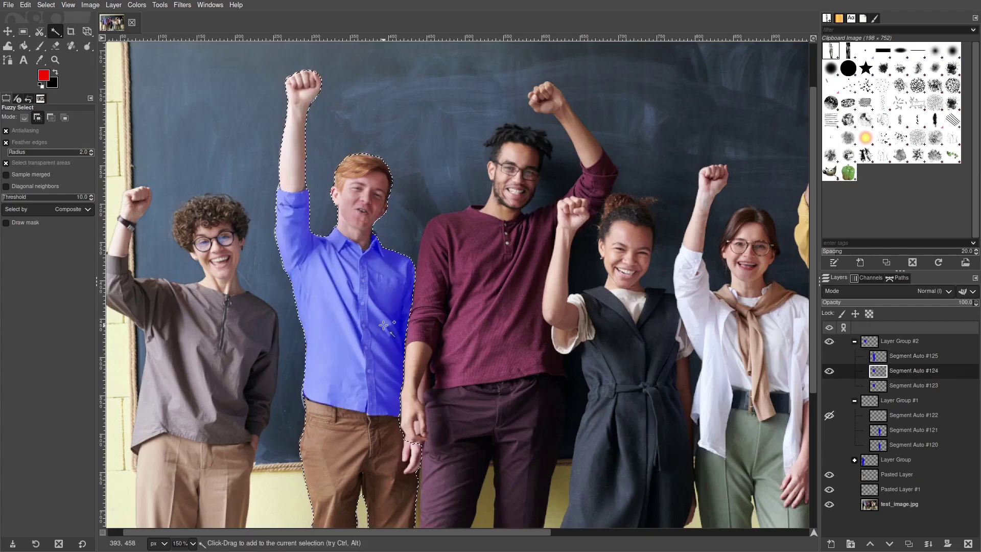
key(ctrl)
click(383, 322)
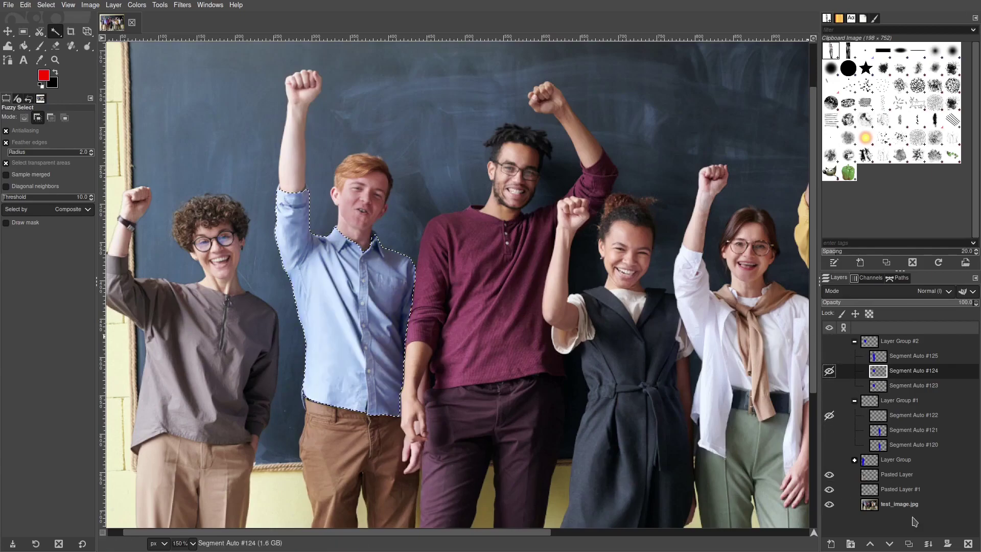
Colorize the selected shirt on test_image.jpg with the teal tint 3b6377.
click(899, 504)
click(137, 5)
click(153, 267)
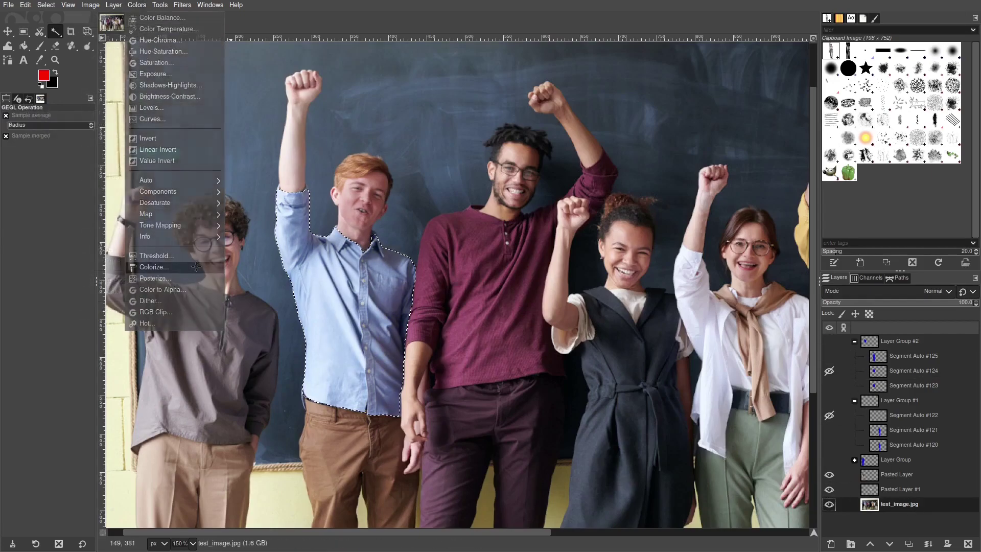
click(133, 155)
drag(137, 151, 109, 158)
click(154, 118)
mouse_move(156, 121)
mouse_down()
mouse_move(152, 225)
mouse_move(155, 150)
mouse_up()
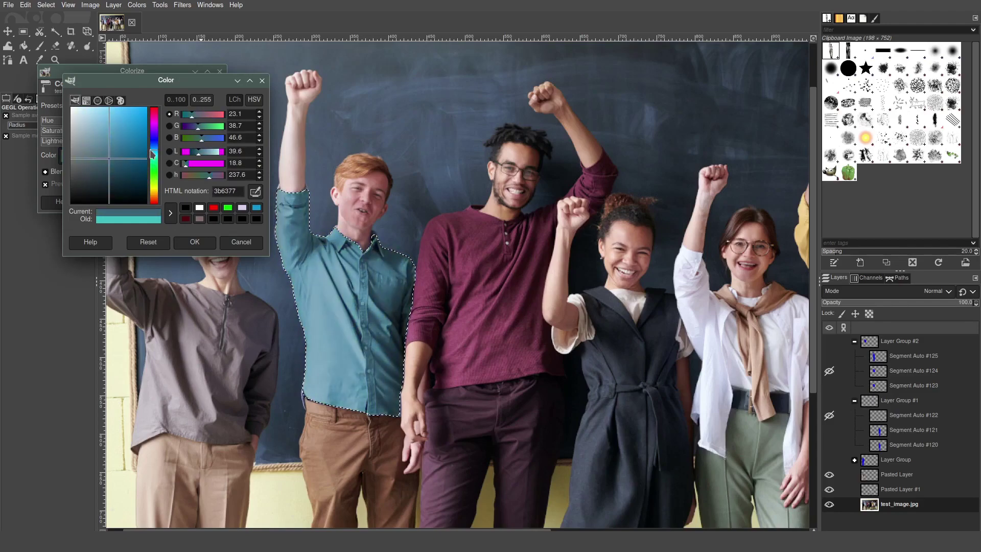
click(195, 243)
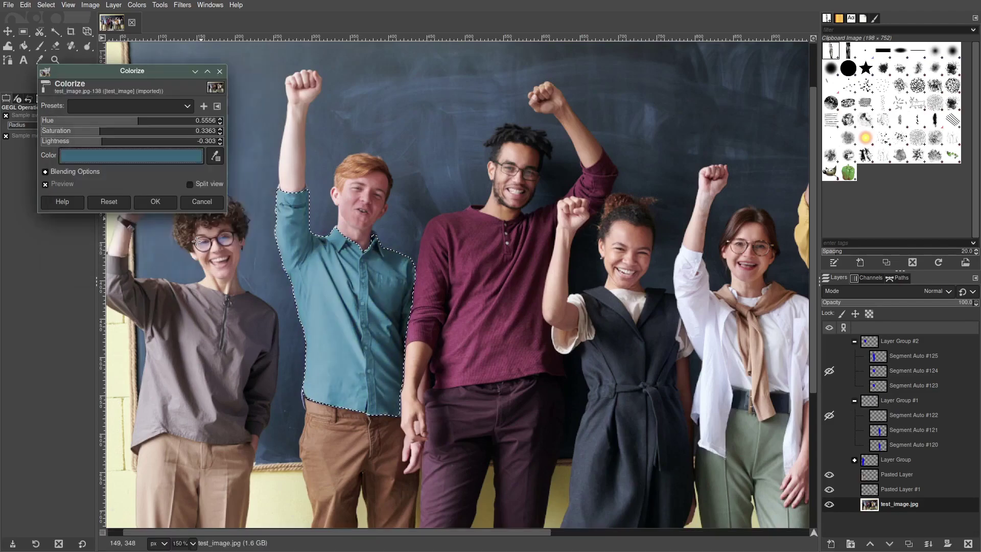
click(155, 201)
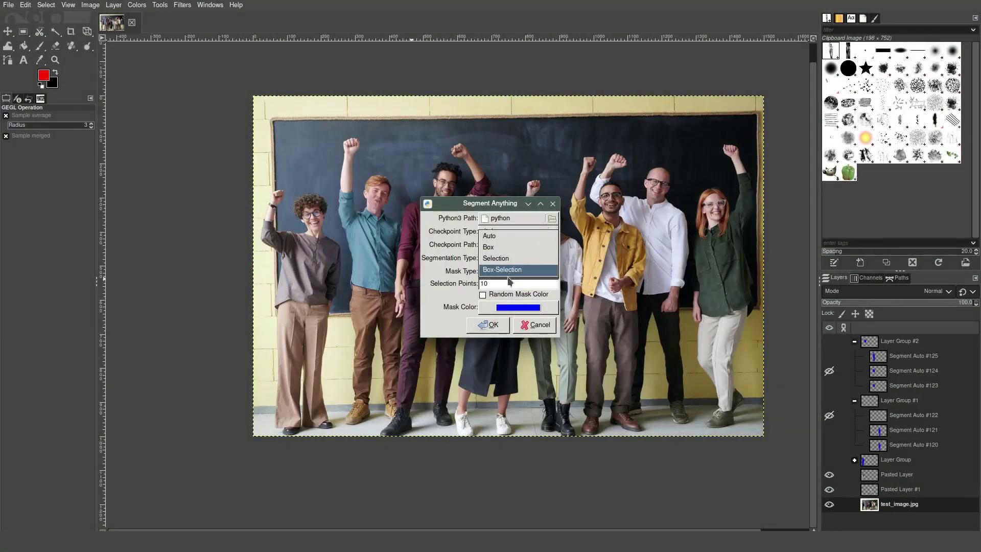
Box the people on the right with a rectangle selection and convert it to a path.
click(533, 327)
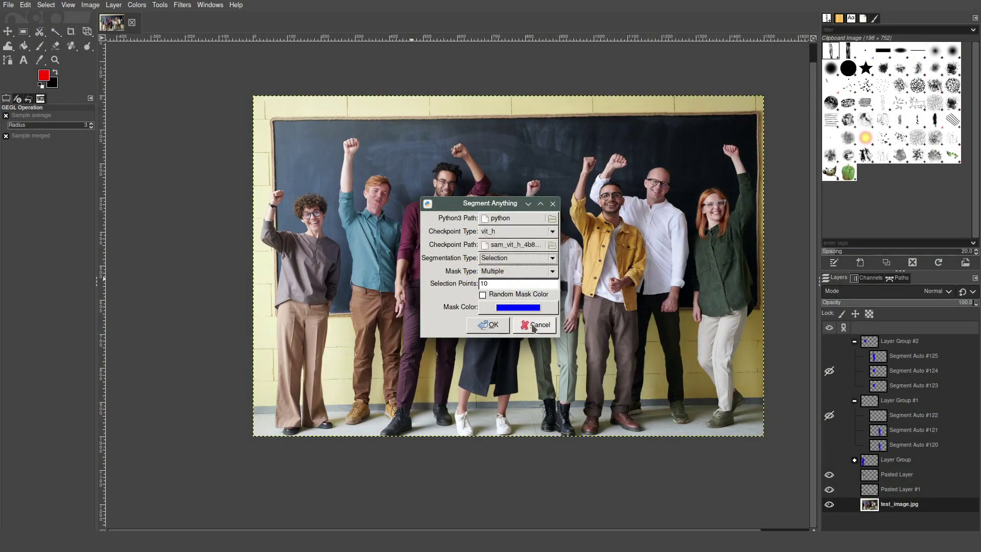
click(533, 325)
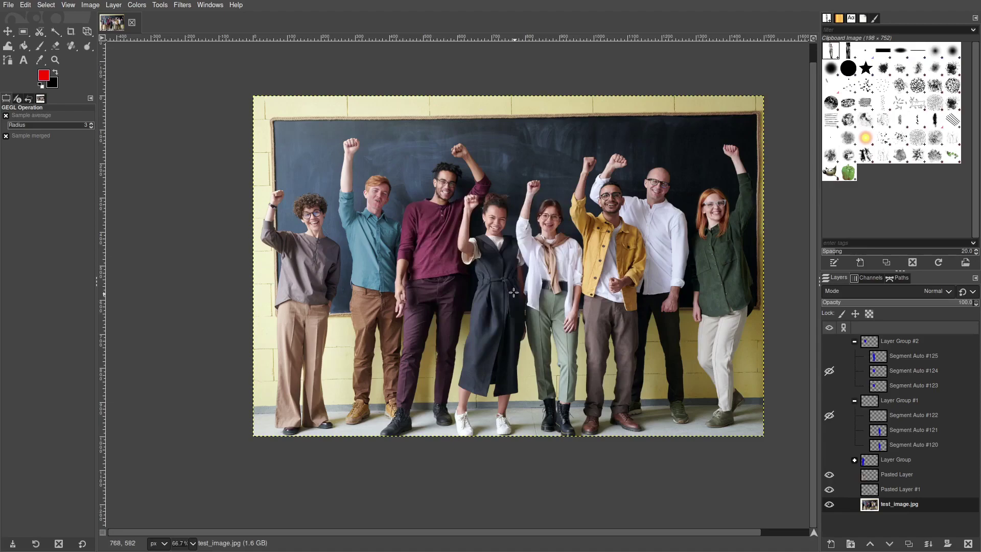
key(r)
drag(509, 140, 701, 439)
click(46, 4)
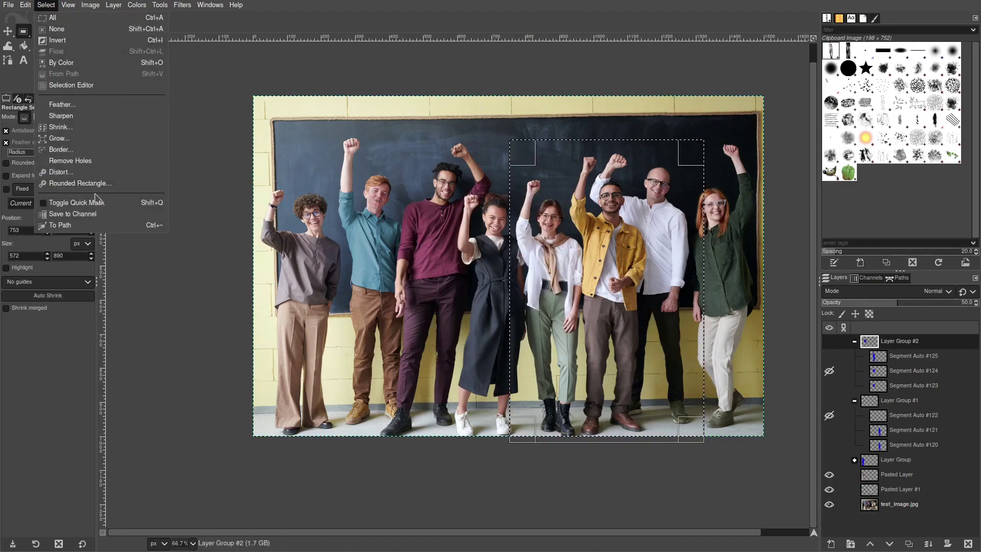
click(61, 226)
Rename the new path to 'Selection Path' and clear the rectangle selection.
click(898, 278)
double_click(882, 318)
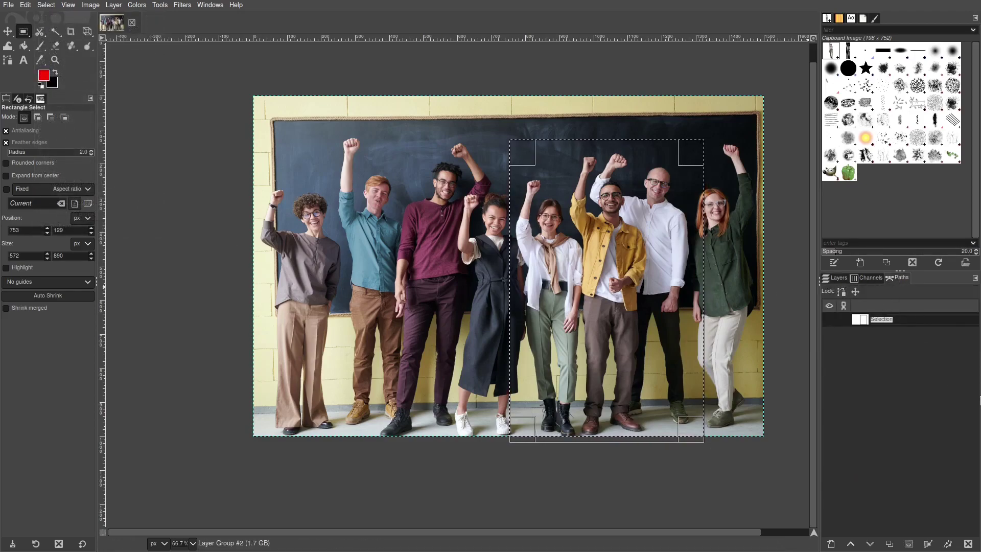
text(Path)
key(Return)
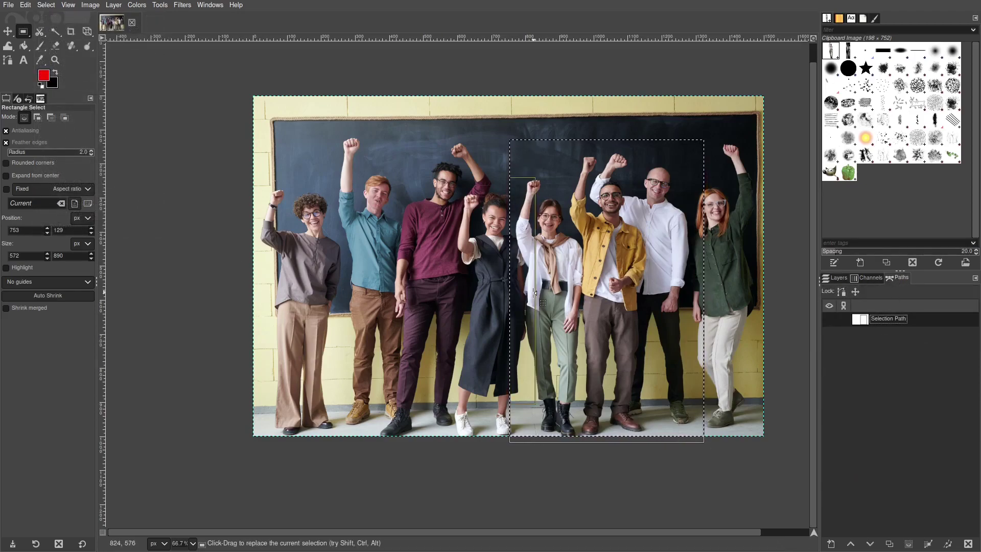
click(534, 293)
Fuzzy-select the bald man's white shirt with test_image.jpg as the active layer.
click(54, 31)
click(370, 240)
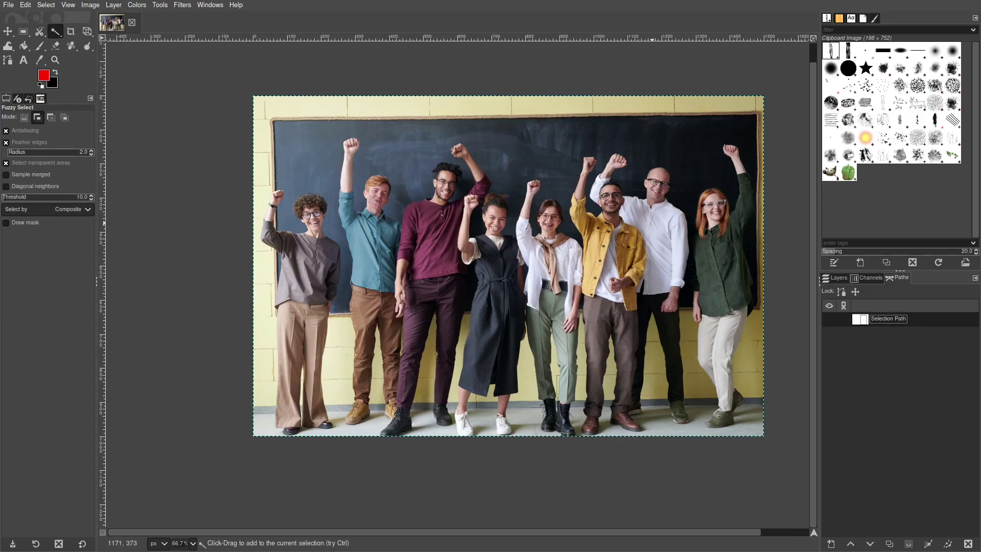
key(ctrl+l)
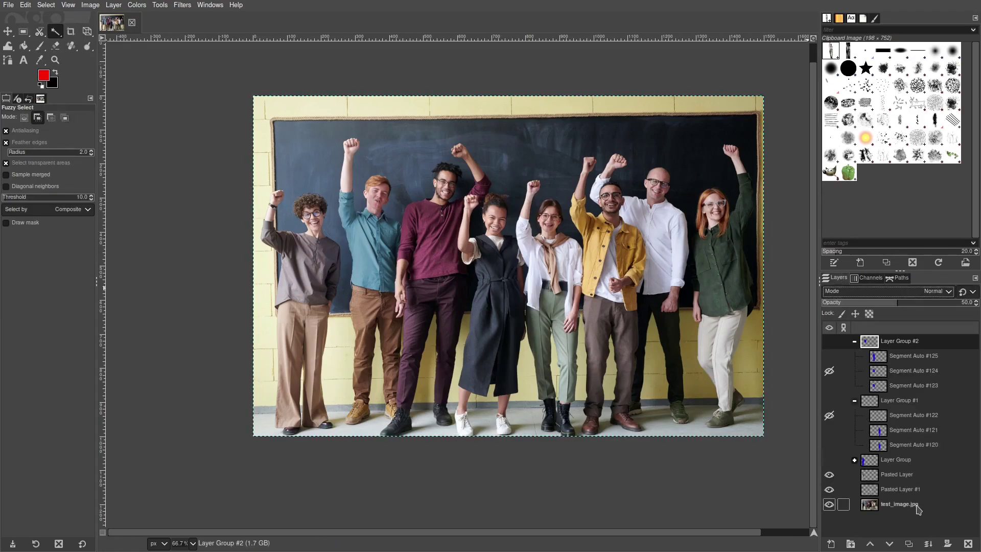
click(642, 253)
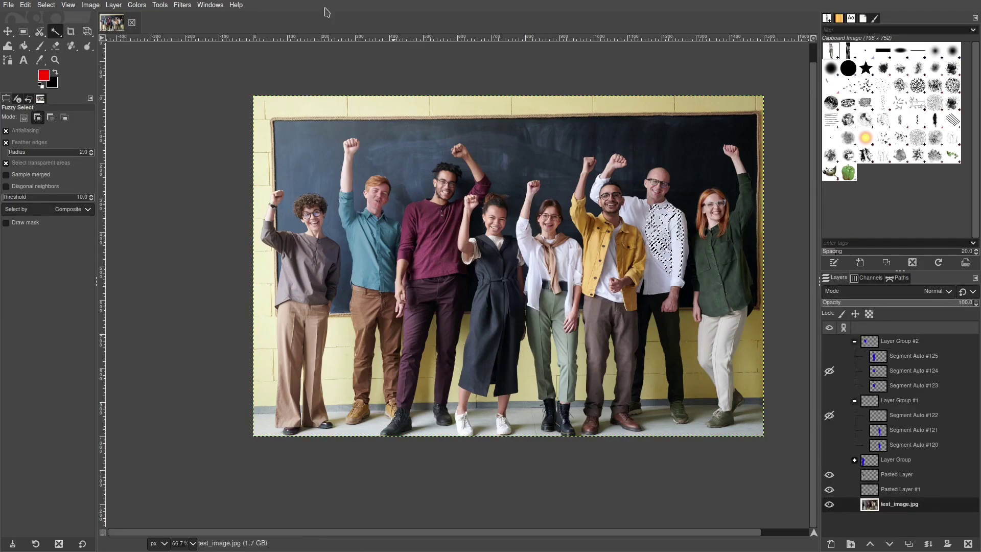
click(89, 4)
Run Segment Anything with Box-Selection type and Selection Path as the box path.
click(177, 309)
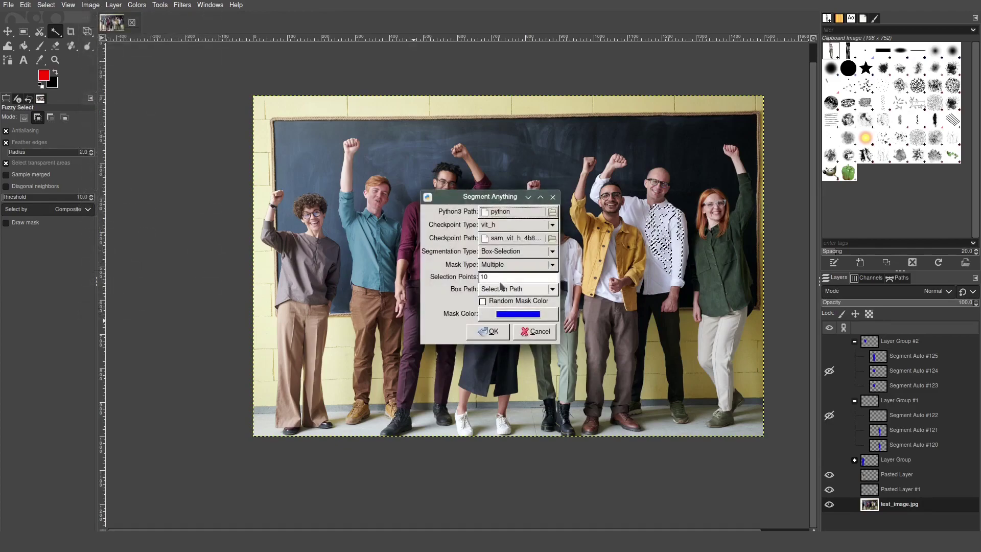
click(509, 252)
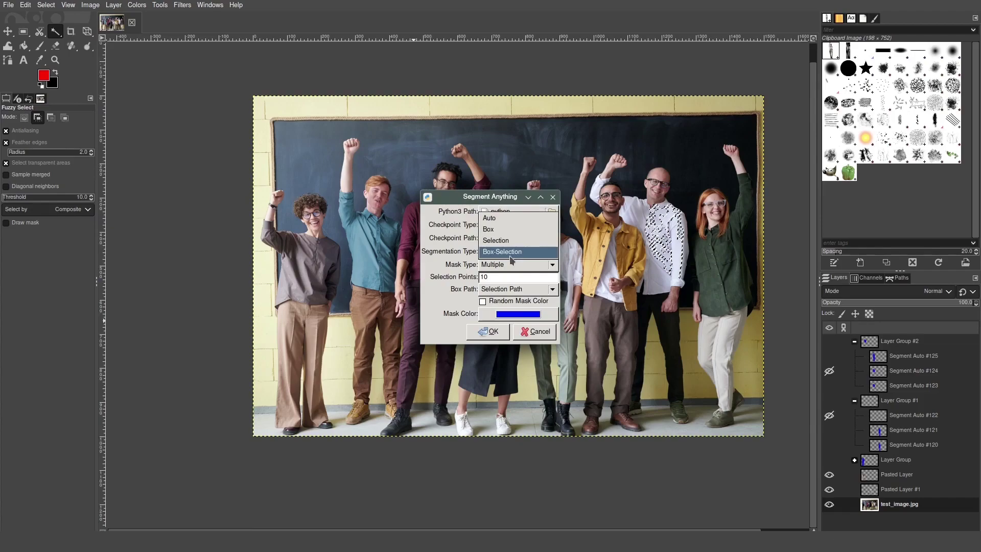
click(510, 254)
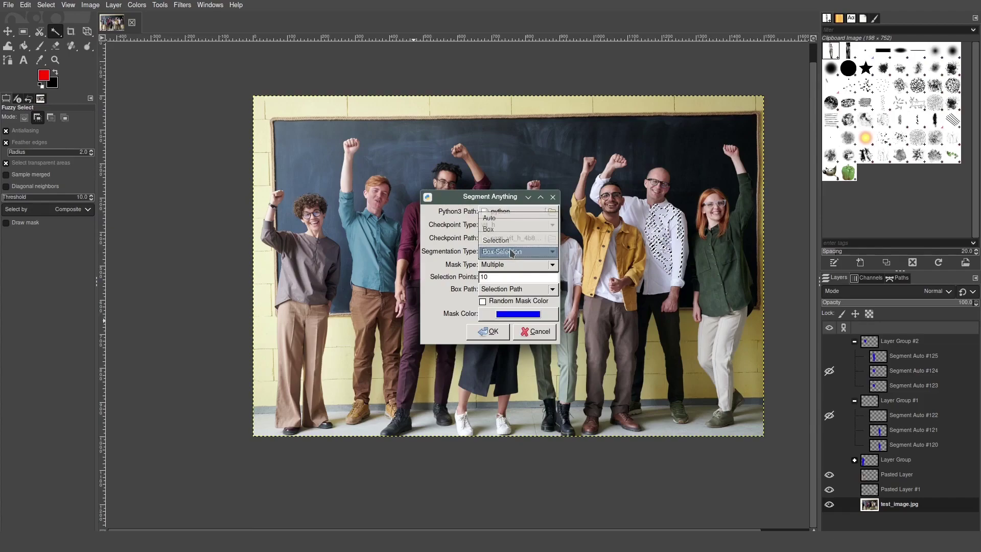
click(512, 289)
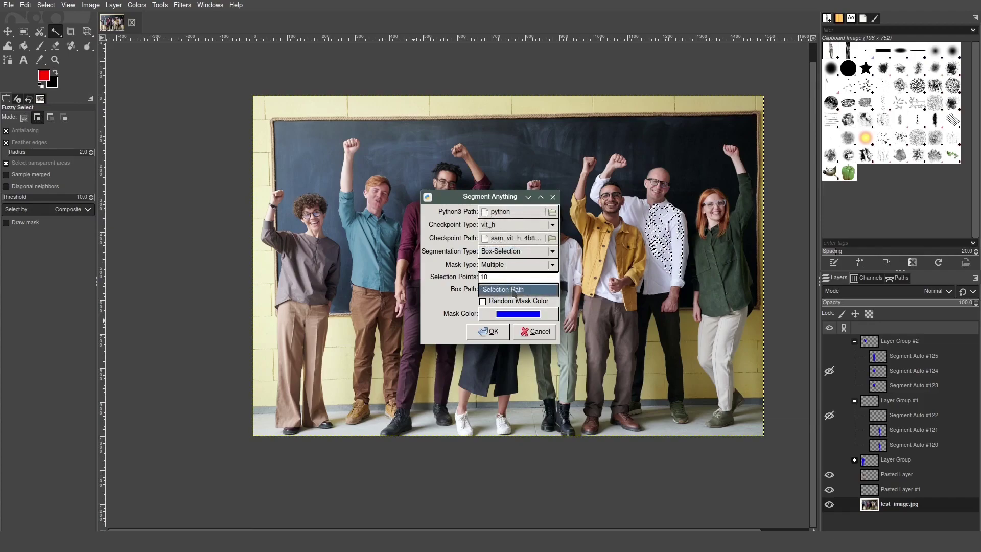
click(510, 291)
click(487, 332)
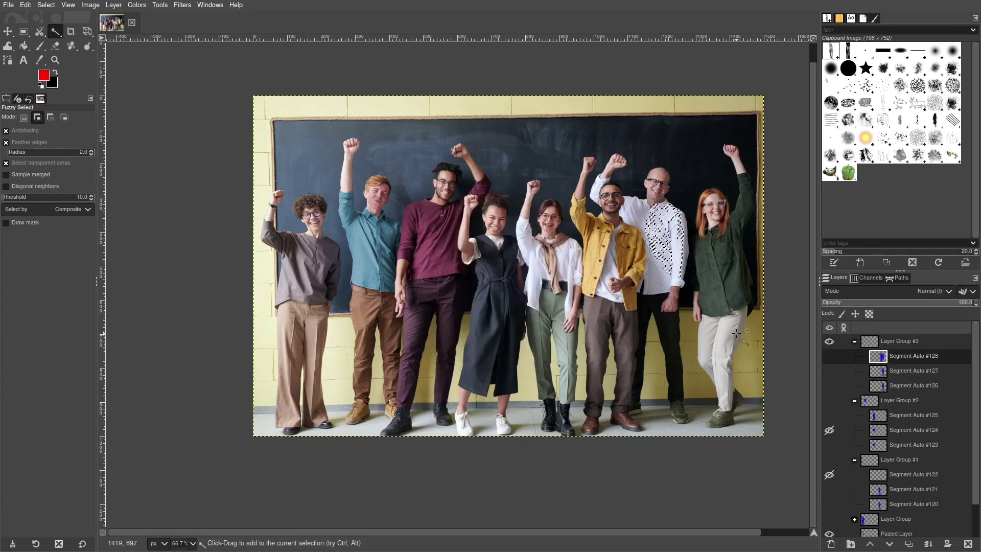
Preview the masks of Segment Auto #128 and #127, leaving #126's mask on the bald man visible.
click(829, 356)
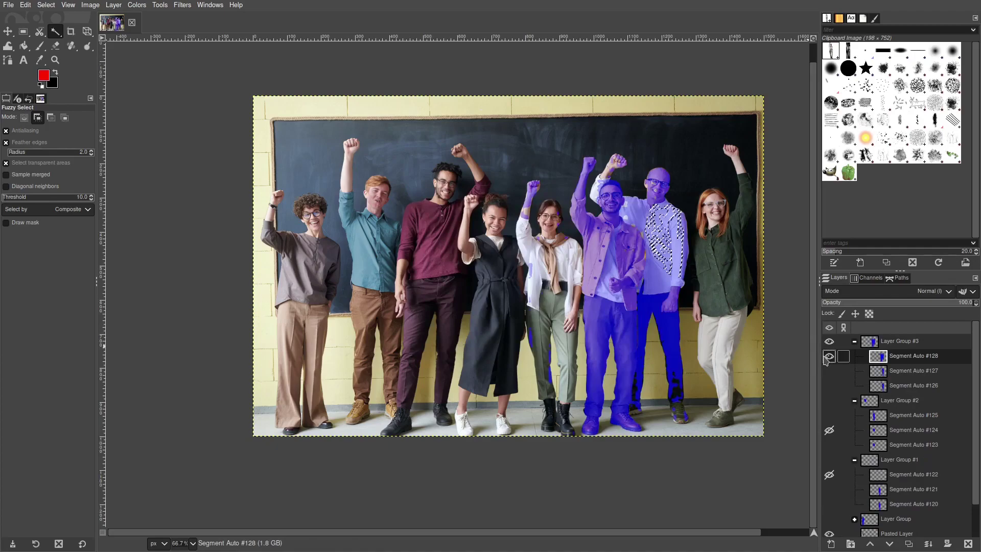
click(828, 355)
click(828, 371)
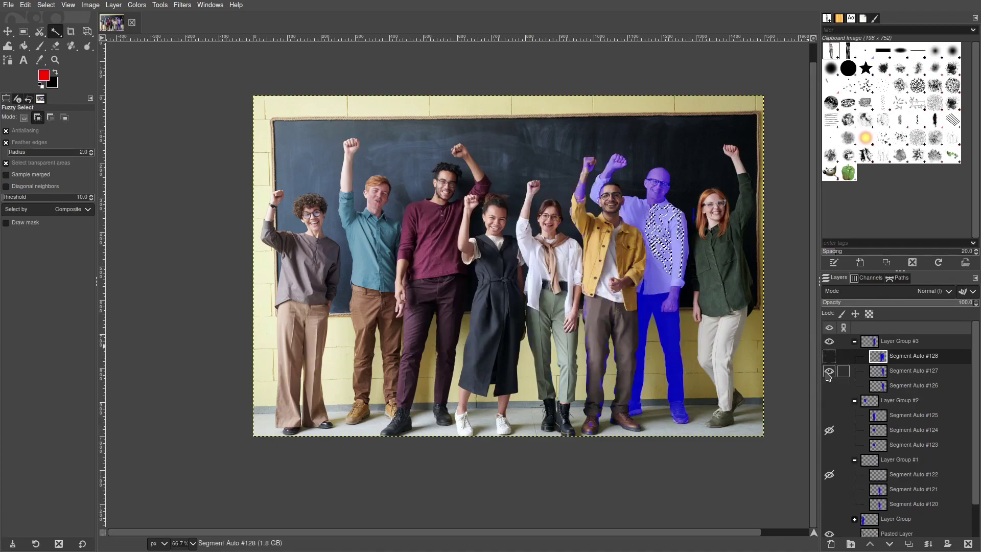
click(829, 370)
click(829, 386)
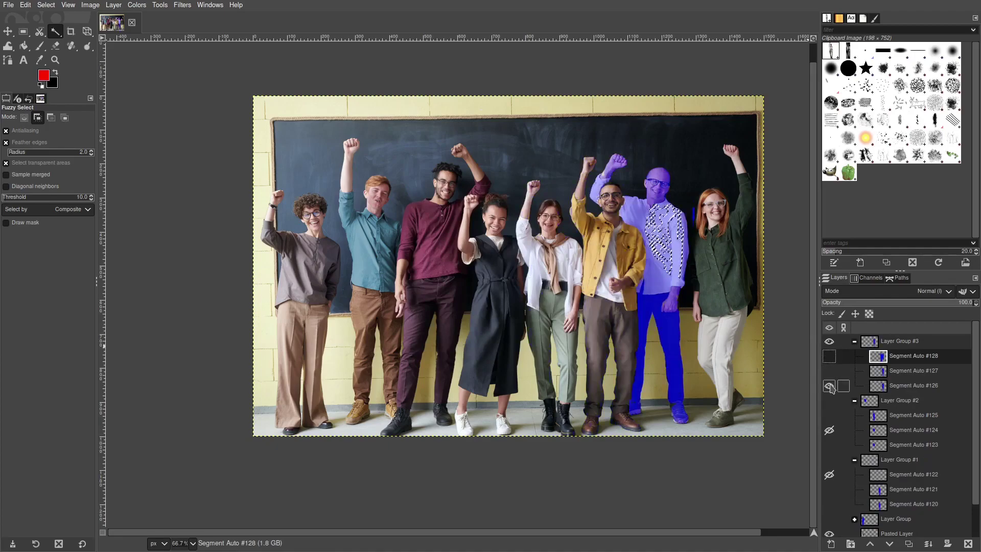
Hide Segment Auto #126, show the curly-haired woman's mask, and briefly check Segment Auto #102.
click(829, 386)
scroll(838, 413, down, 5)
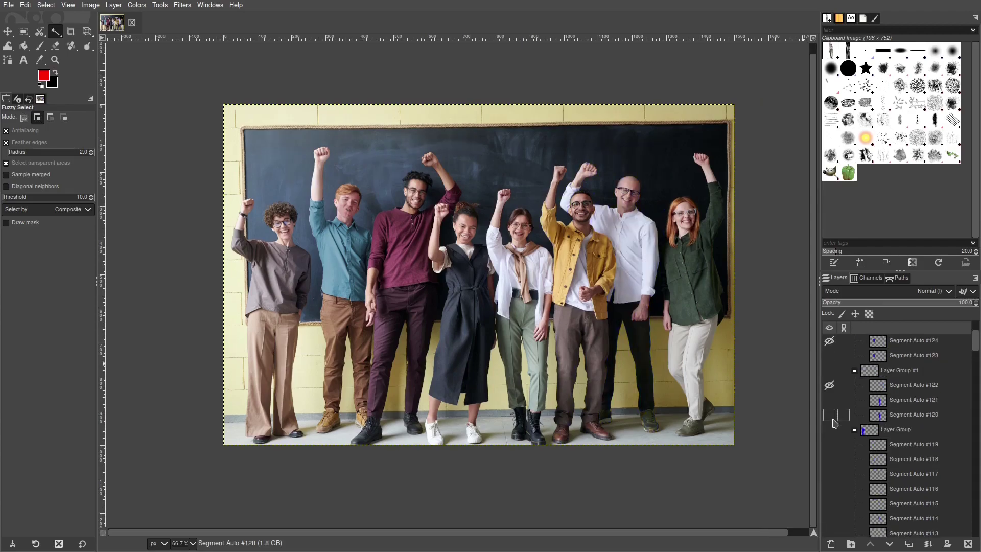
click(829, 430)
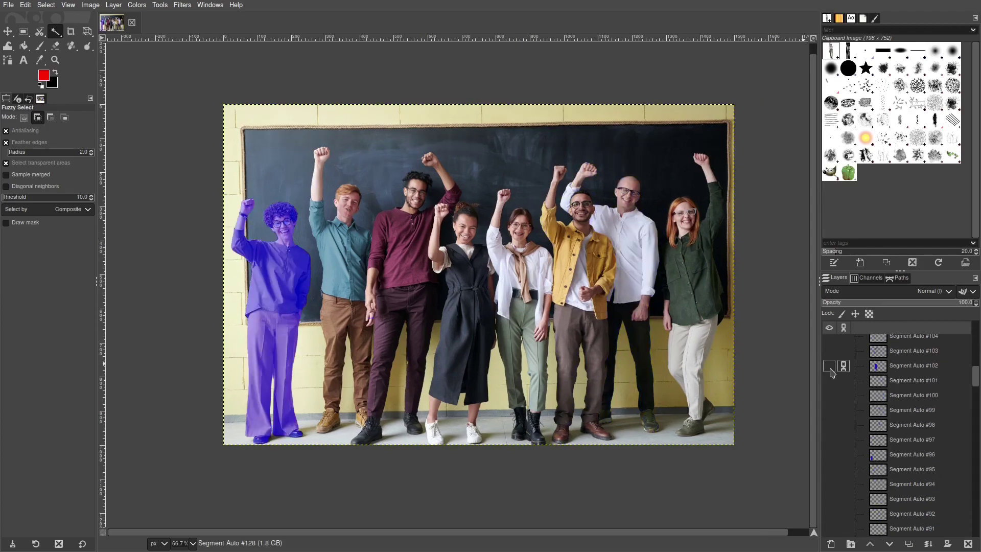
click(829, 369)
click(829, 369)
Make Segment Auto #81 active and leave its maroon shirt mask visible.
scroll(833, 404, down, 5)
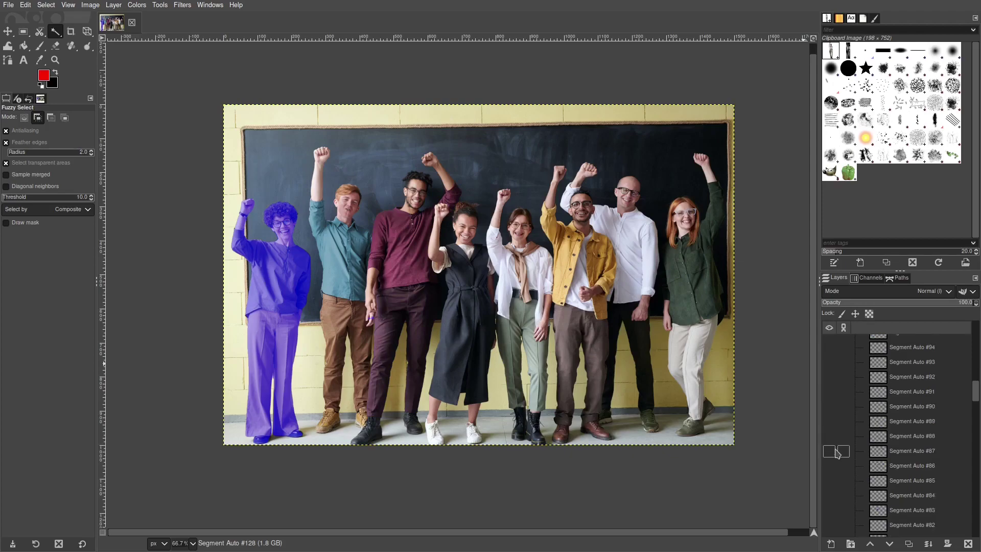
click(836, 433)
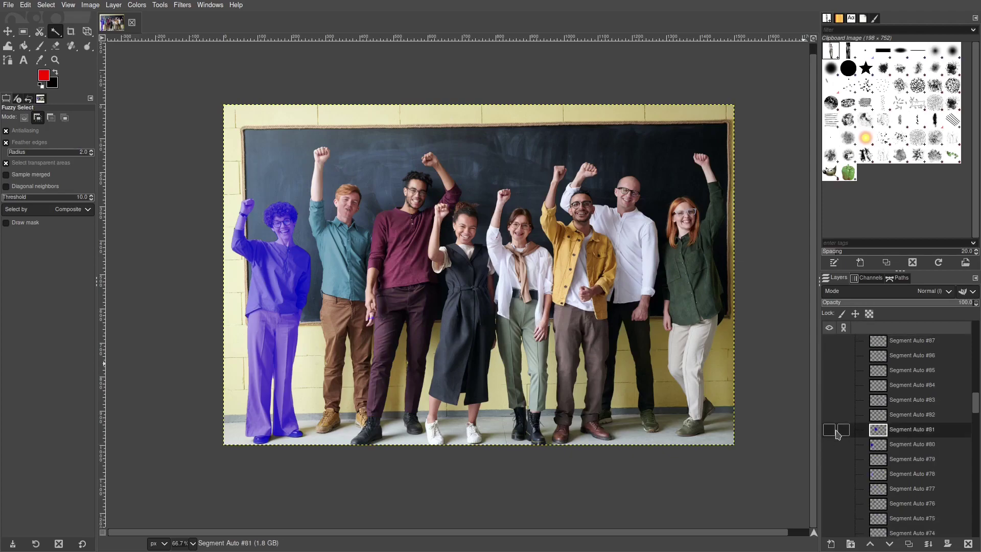
click(829, 430)
click(829, 430)
click(829, 430)
Preview the woman in white and Segment Auto #57, #55 and #48 masks, then hide them.
scroll(832, 434, down, 10)
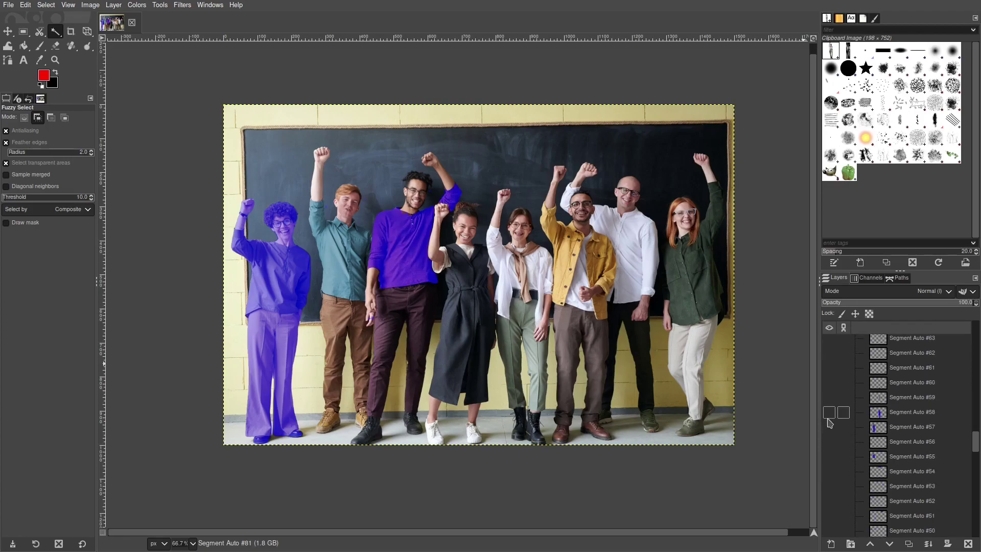
click(829, 412)
click(829, 412)
click(829, 428)
click(830, 429)
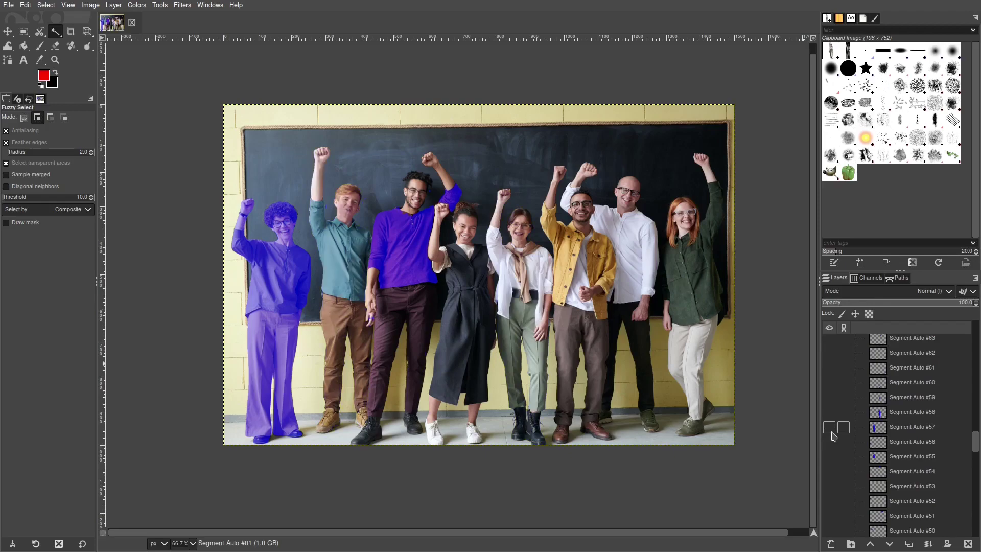
click(836, 460)
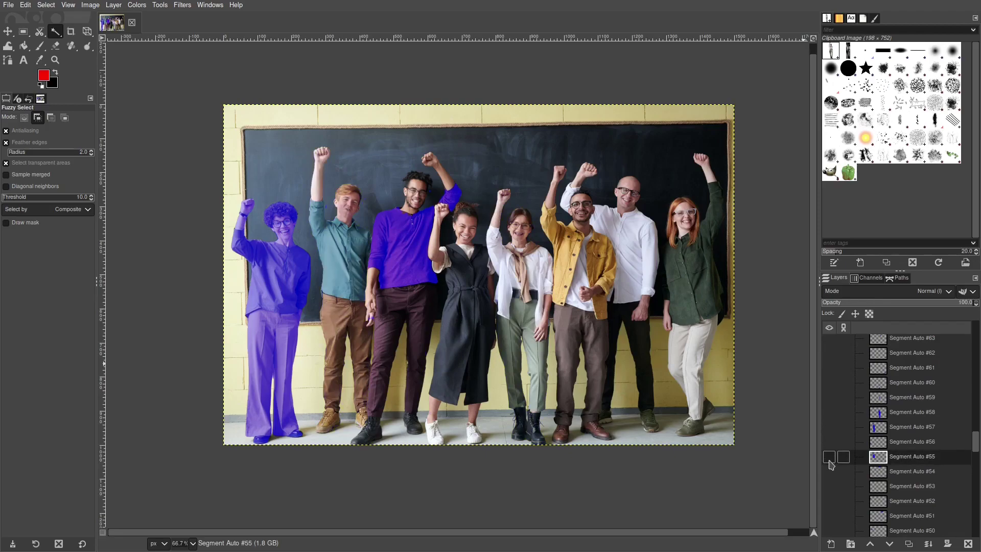
click(829, 459)
click(829, 459)
scroll(830, 456, down, 5)
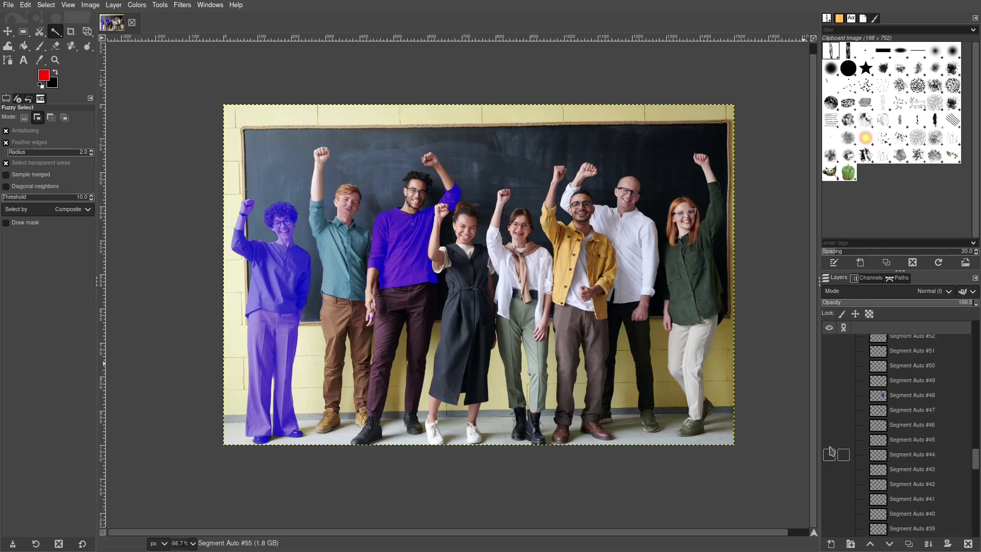
click(829, 395)
click(829, 396)
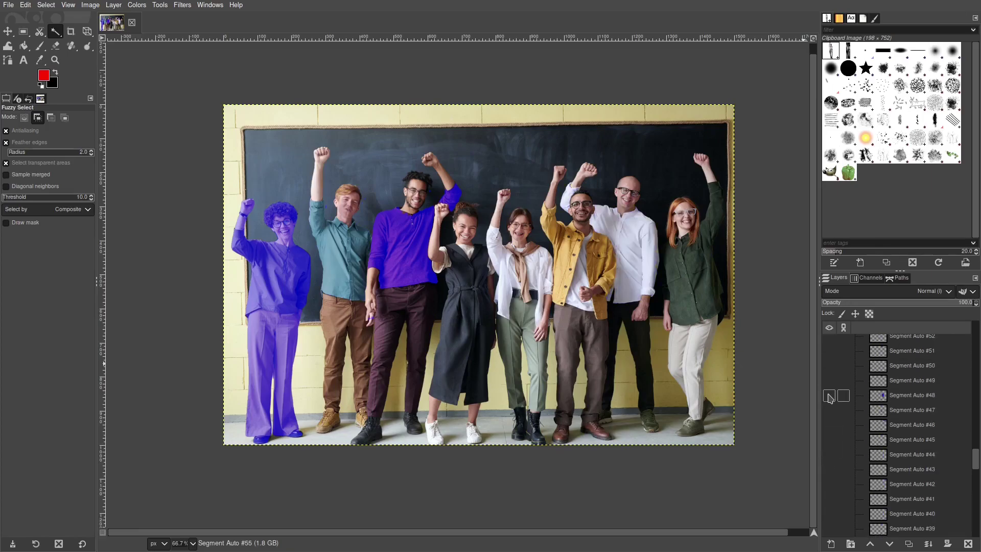